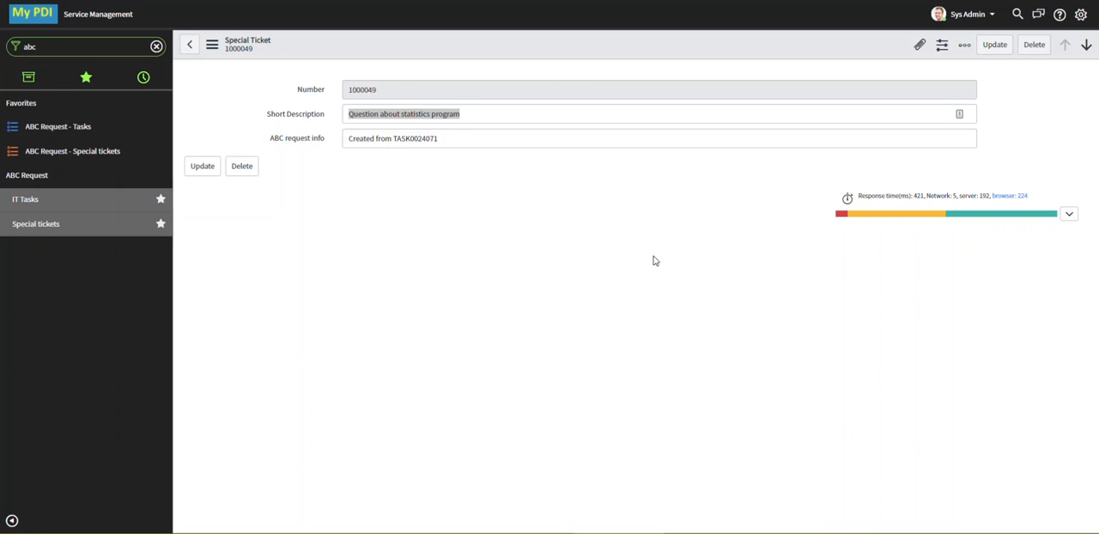
Create a new business rule for the Special Ticket table and name it "Increment number"
mouse_move(404, 91)
left_mouse_down()
mouse_move(342, 93)
mouse_move(432, 91)
mouse_move(420, 89)
mouse_move(470, 101)
mouse_move(480, 88)
mouse_move(399, 96)
mouse_move(443, 94)
mouse_move(416, 107)
left_mouse_up()
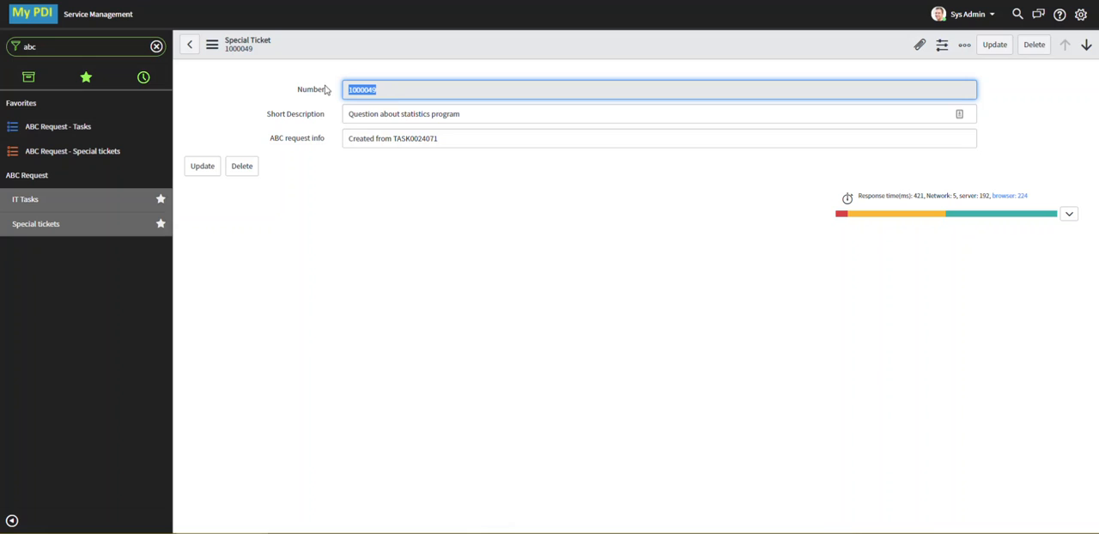
left_click(400, 91)
right_click(448, 51)
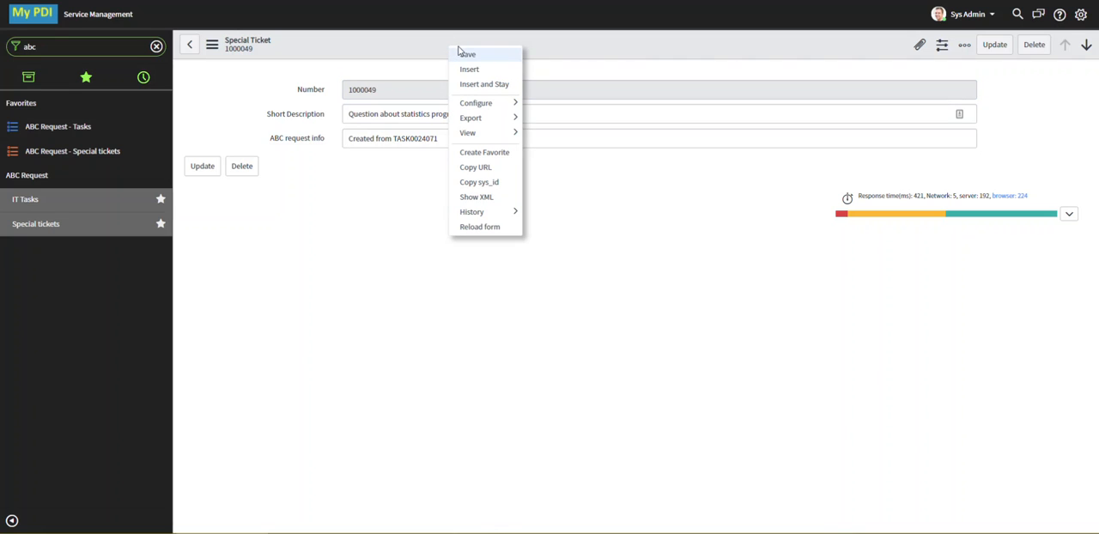
mouse_move(493, 116)
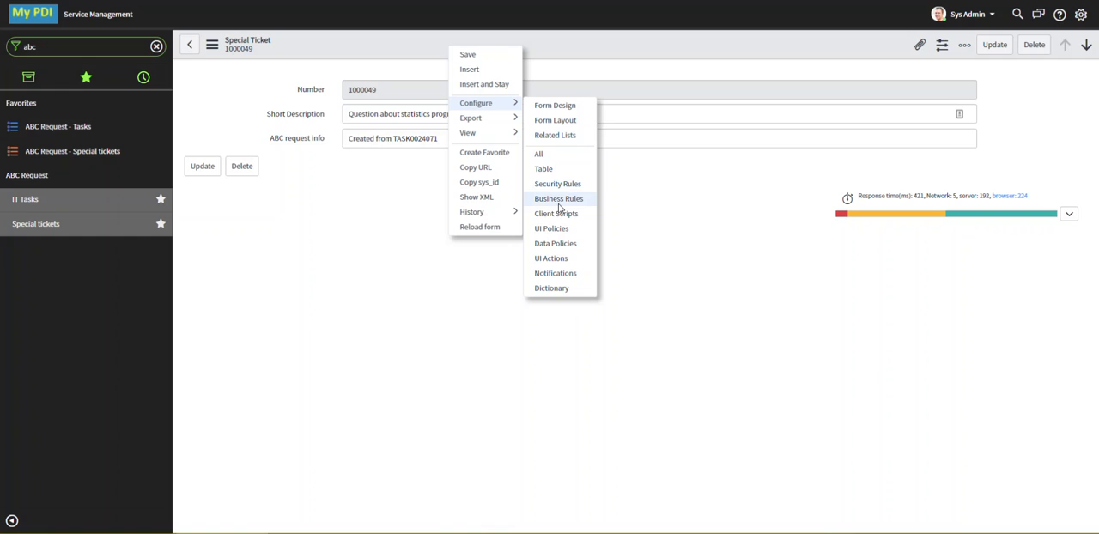
left_click(570, 198)
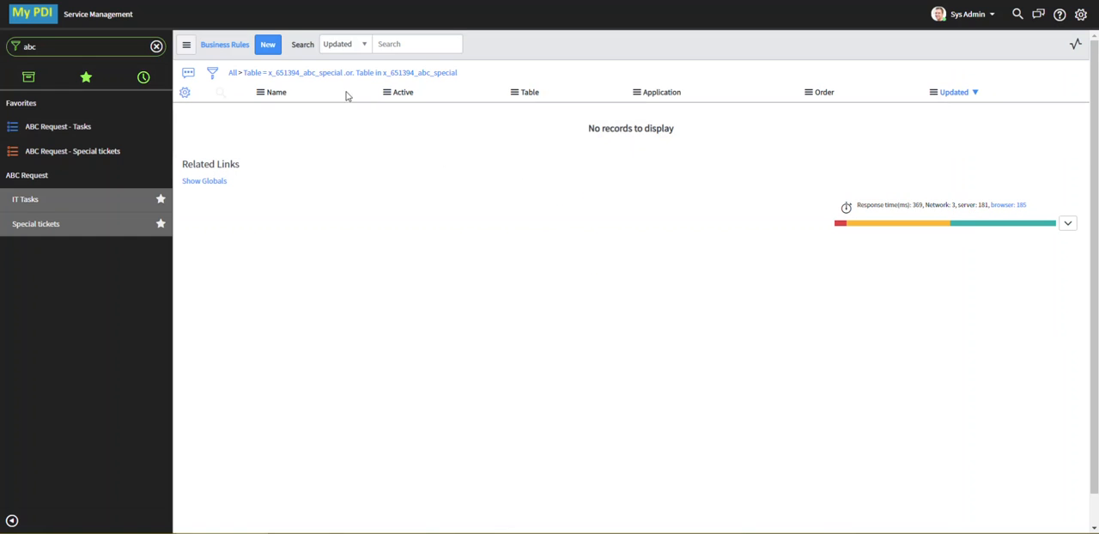
left_click(269, 44)
left_click(407, 122)
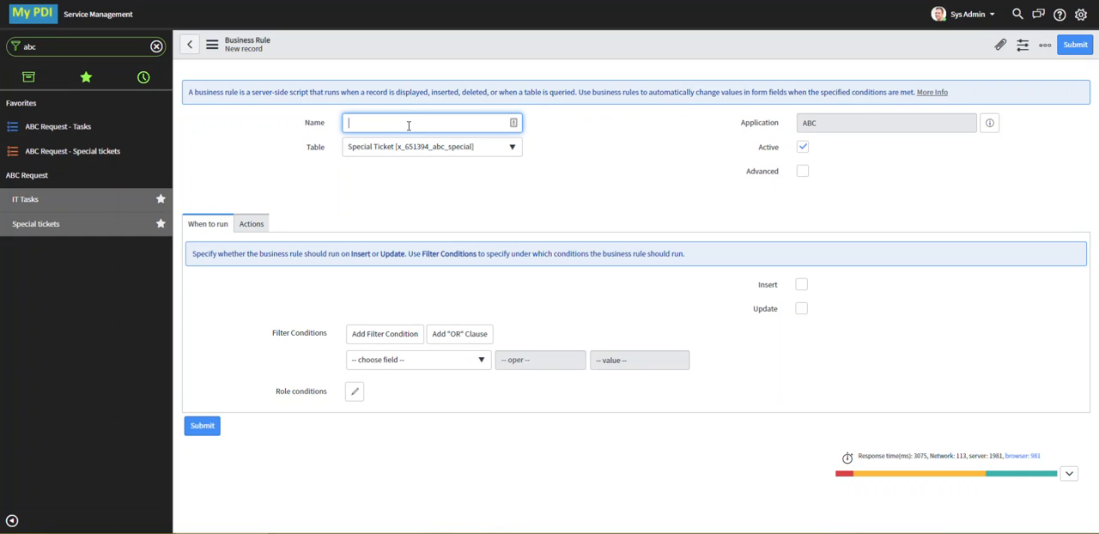
type("Increment number")
Examine the fields offered for the rule's filter conditions and for its Set field values action
left_click(482, 362)
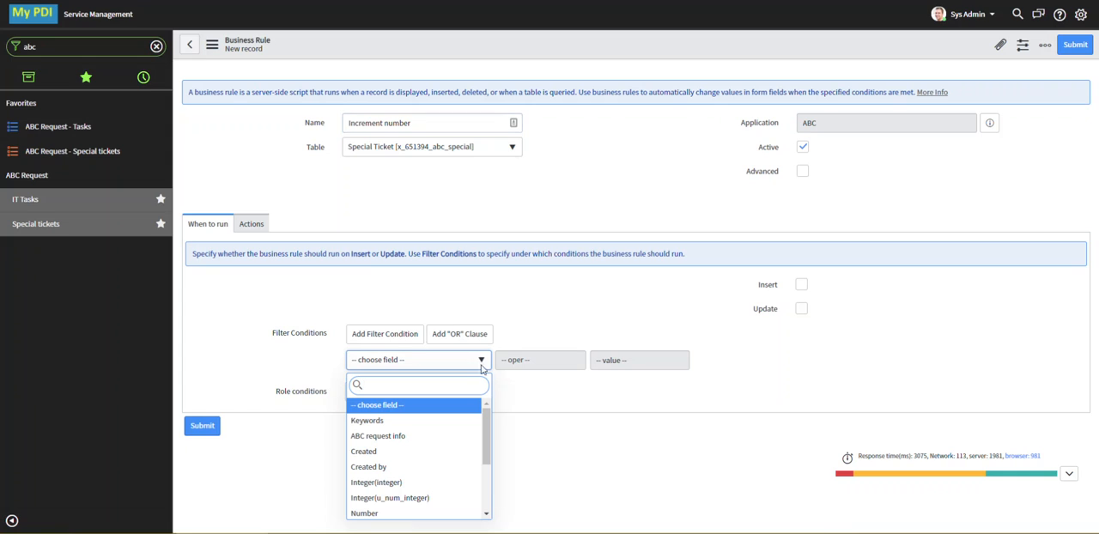
mouse_move(488, 419)
left_mouse_down()
mouse_move(494, 473)
mouse_move(498, 420)
left_mouse_up()
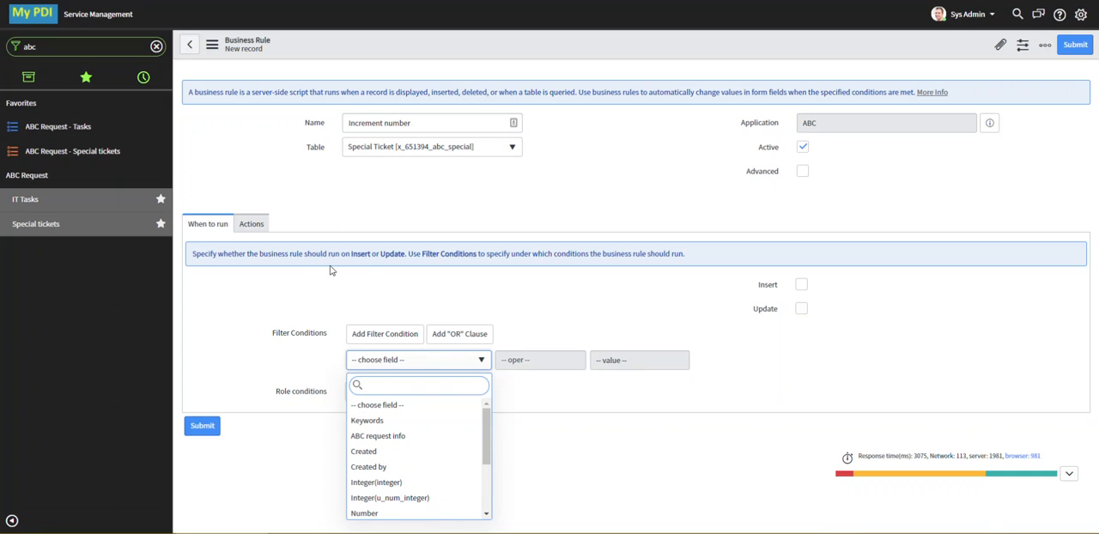
left_click(252, 225)
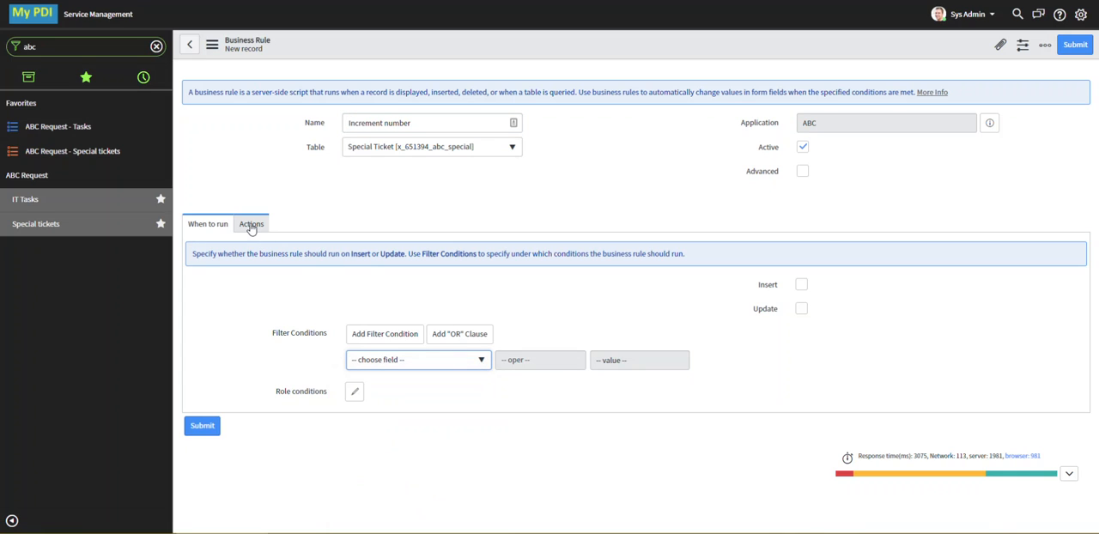
left_click(251, 224)
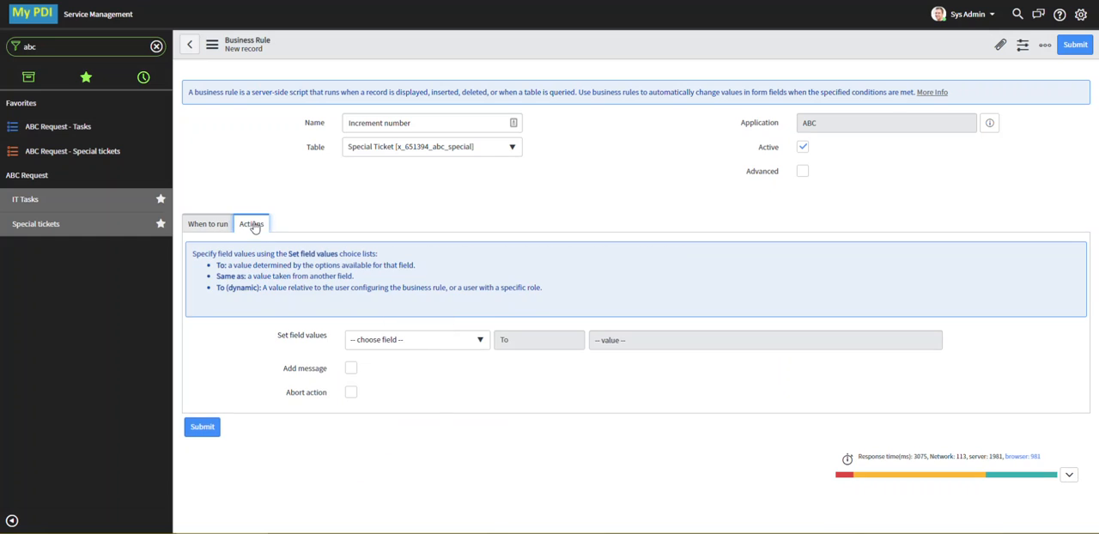
left_click(480, 340)
left_click_drag(489, 407, 485, 366)
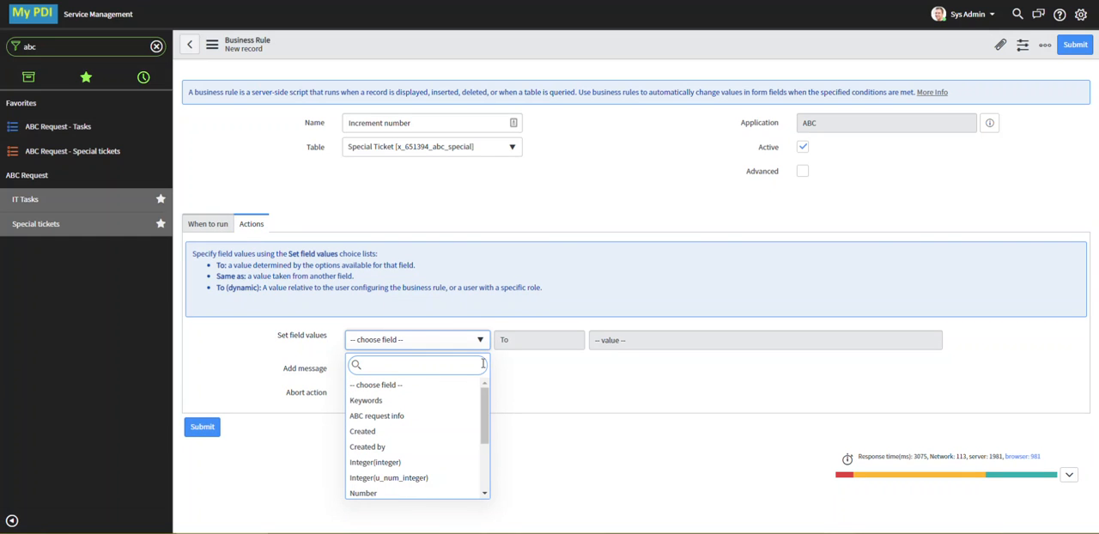
left_click(210, 226)
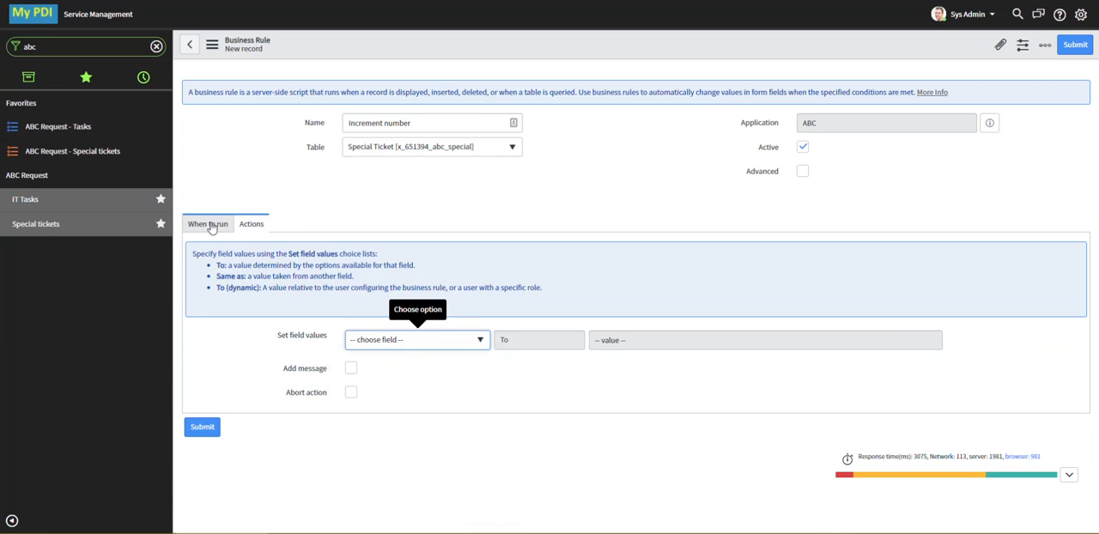
left_click(210, 226)
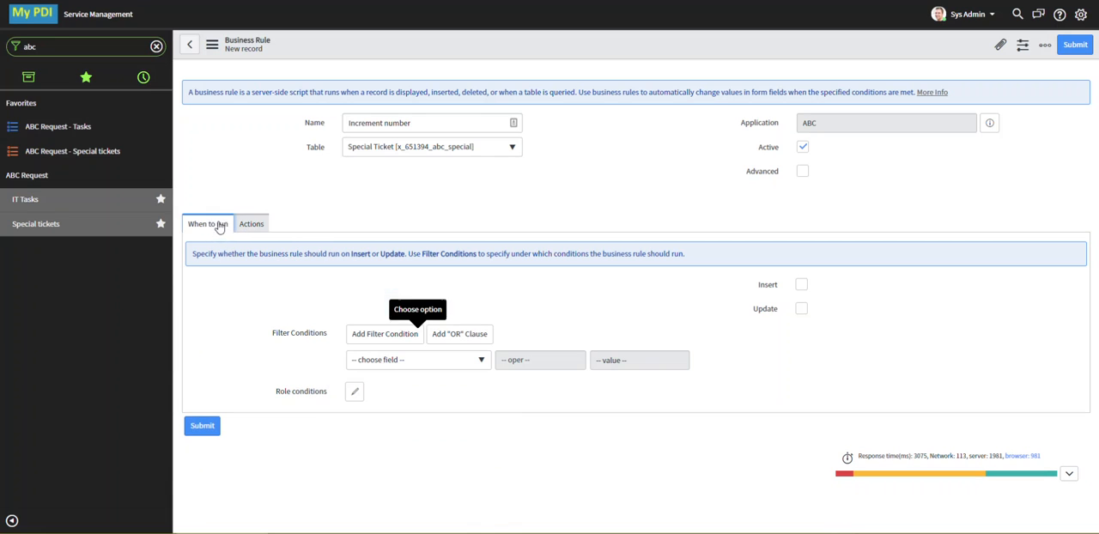
Enable the rule's Advanced option and set the rule to run on Insert
left_click(803, 172)
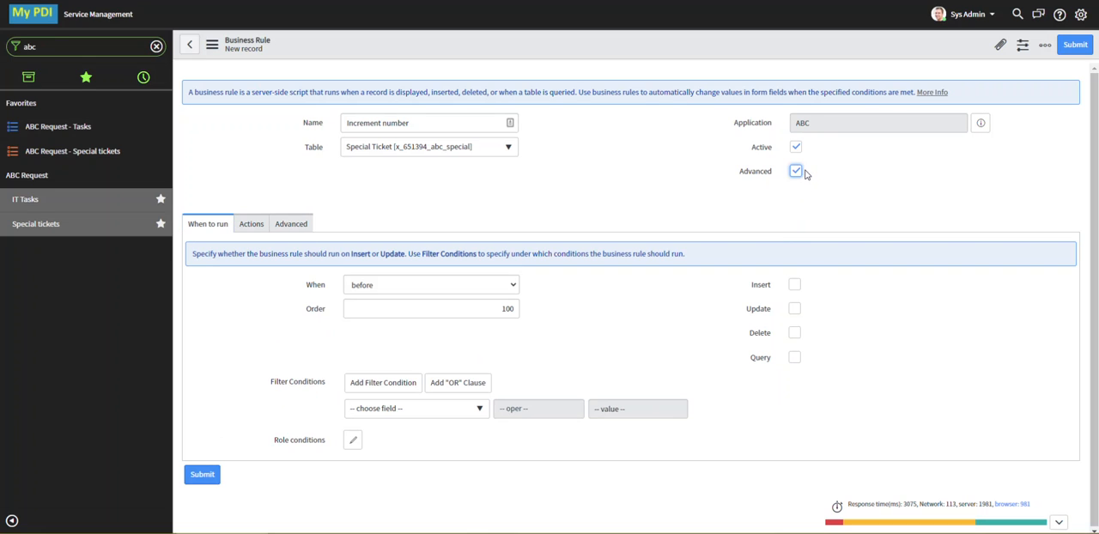
left_click(313, 311)
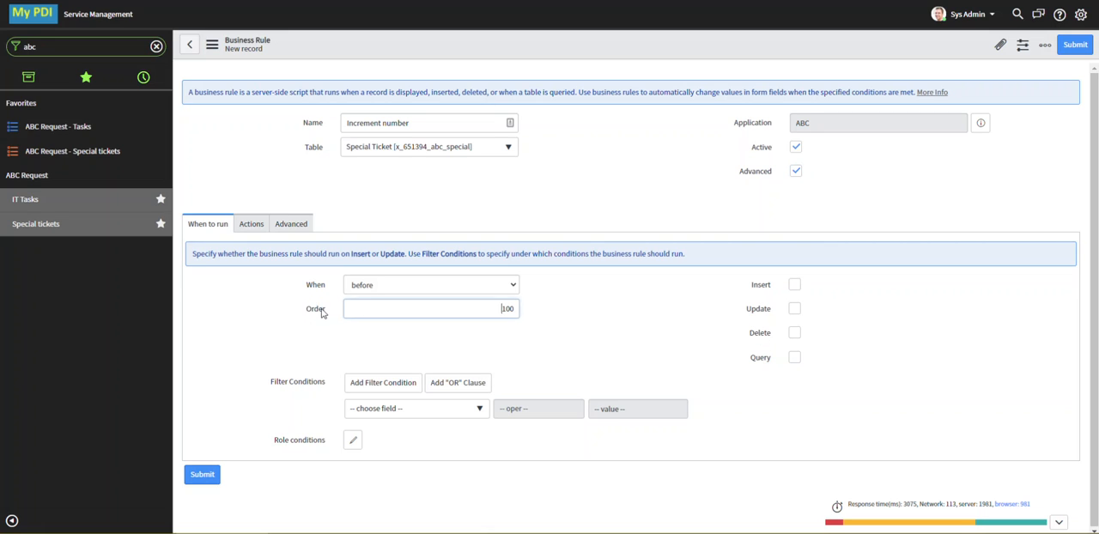
left_click(290, 225)
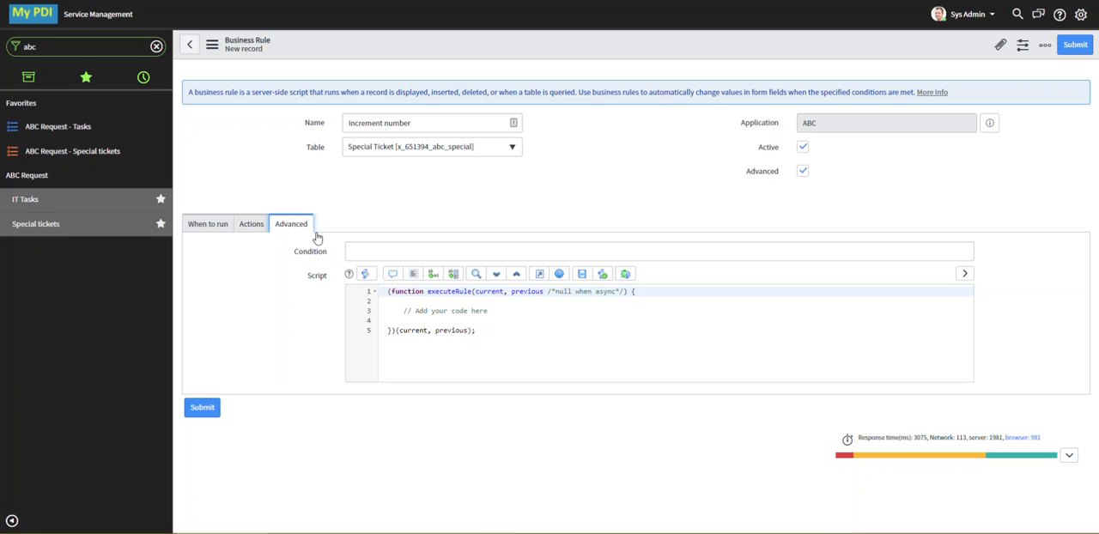
left_click(376, 250)
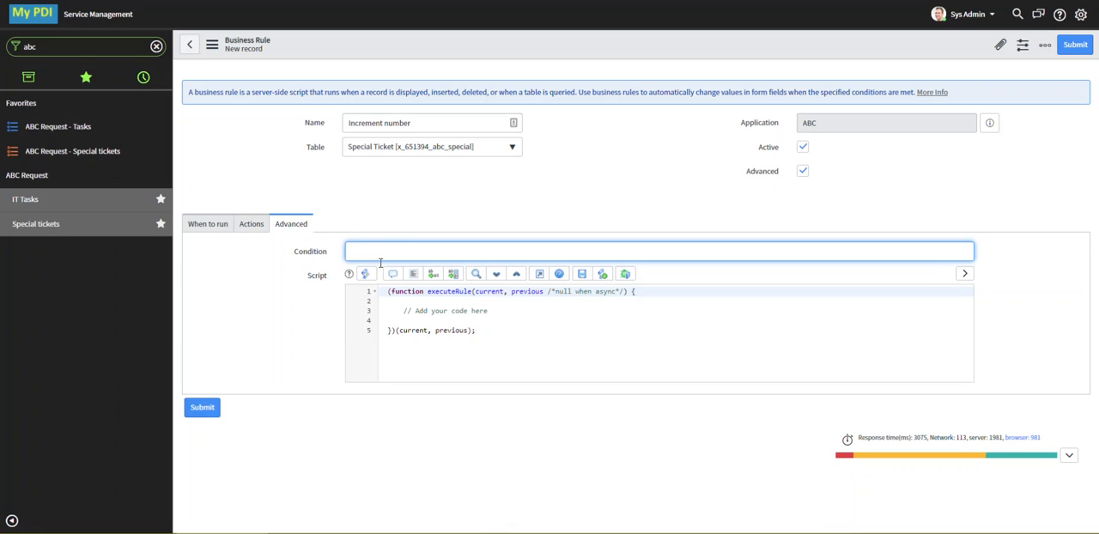
left_click_drag(487, 311, 418, 311)
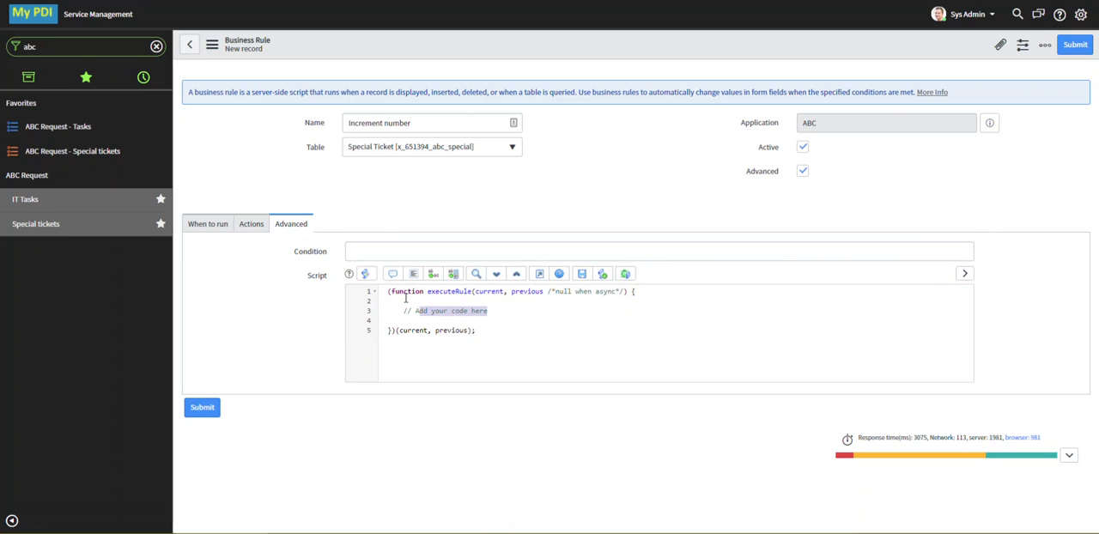
left_click(216, 226)
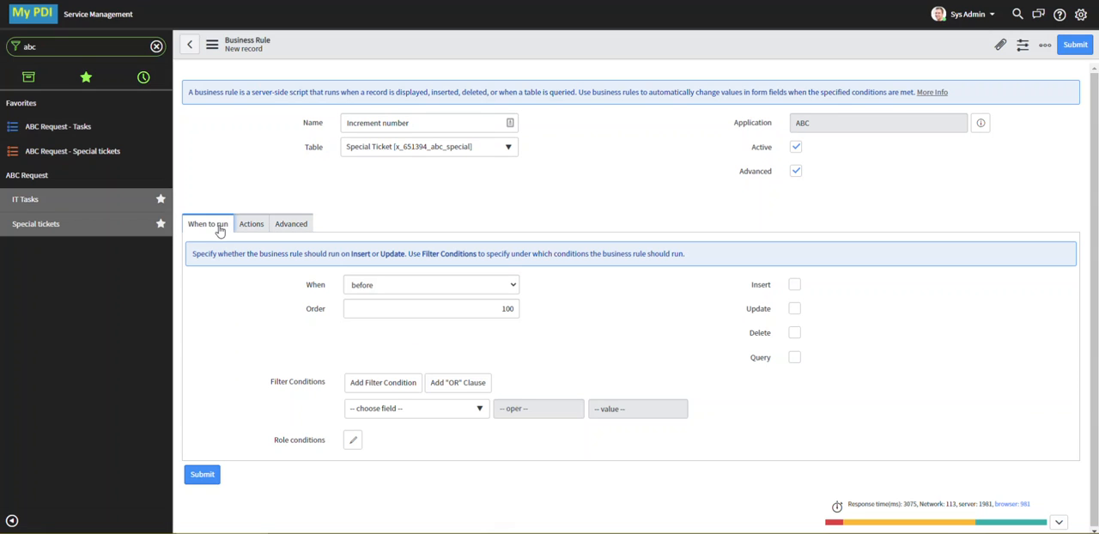
left_click(796, 285)
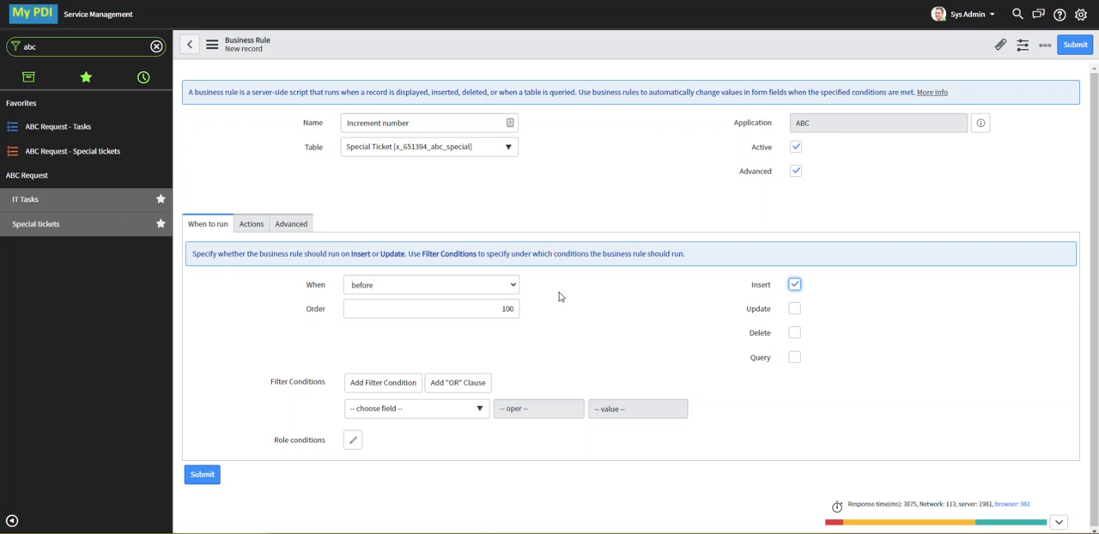
Replace the script's placeholder comment with formatted GlideRecord code that increments u_num_integer and copies it to u_num, and save the rule
left_click(291, 224)
left_click(403, 311)
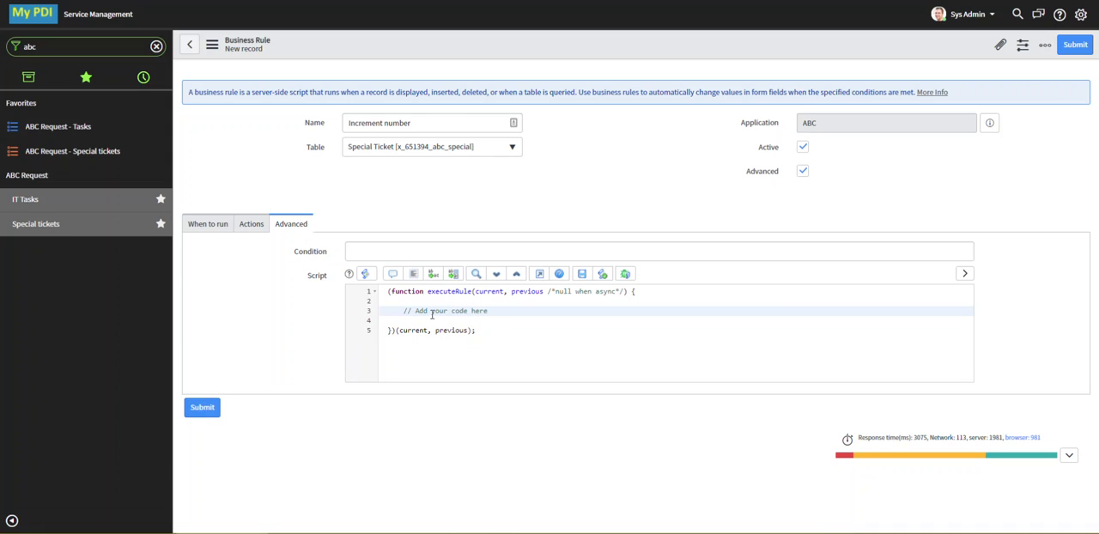
left_click_drag(388, 310, 509, 311)
type("var grTicket = new GlideRecord('x_651394_abc_special');     grTicket.u_num != '';     grTicket.u_num_integer != '';     grTicket.orderByDesc('u_num');     grTicket.query();     if (grTicket.next()) {         var numInt = grTicket.u_num_integer;         current.u_num_integer = parseInt(numInt) + 1; // increment integer field         current.u_num = current.u_num_integer; // set u_num to incremented value     }")
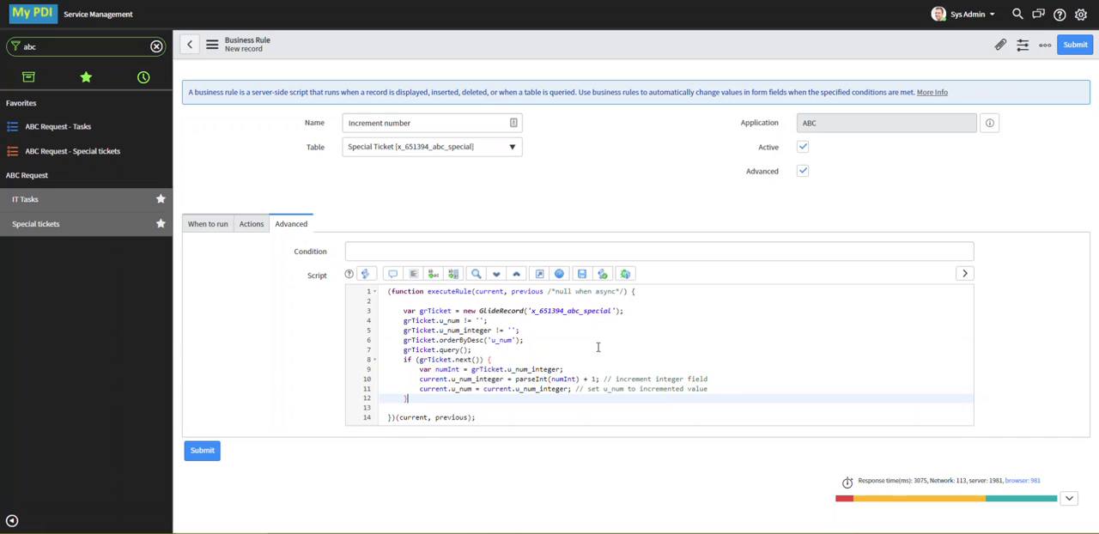
left_click(413, 273)
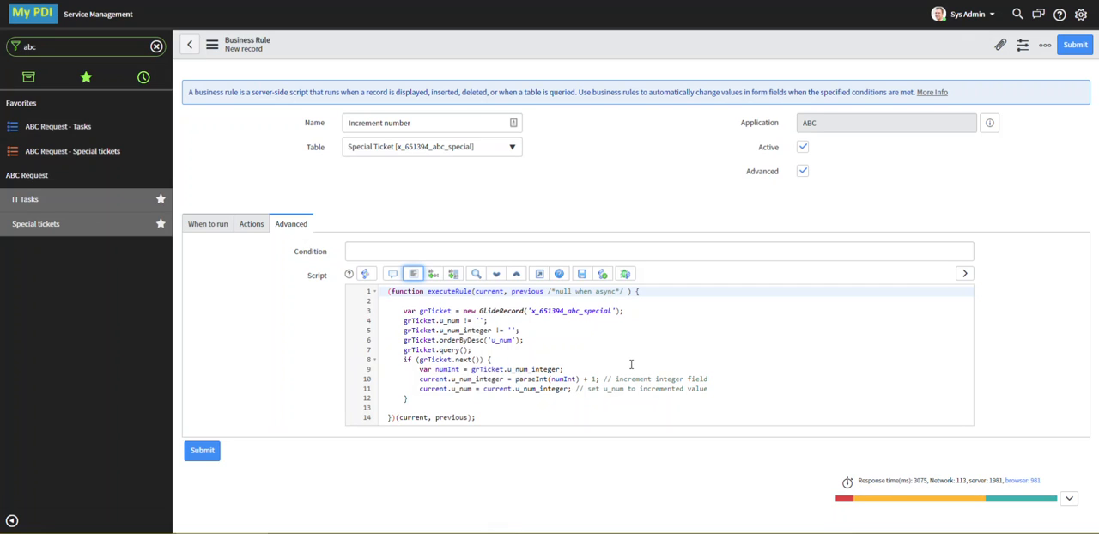
left_click(454, 250)
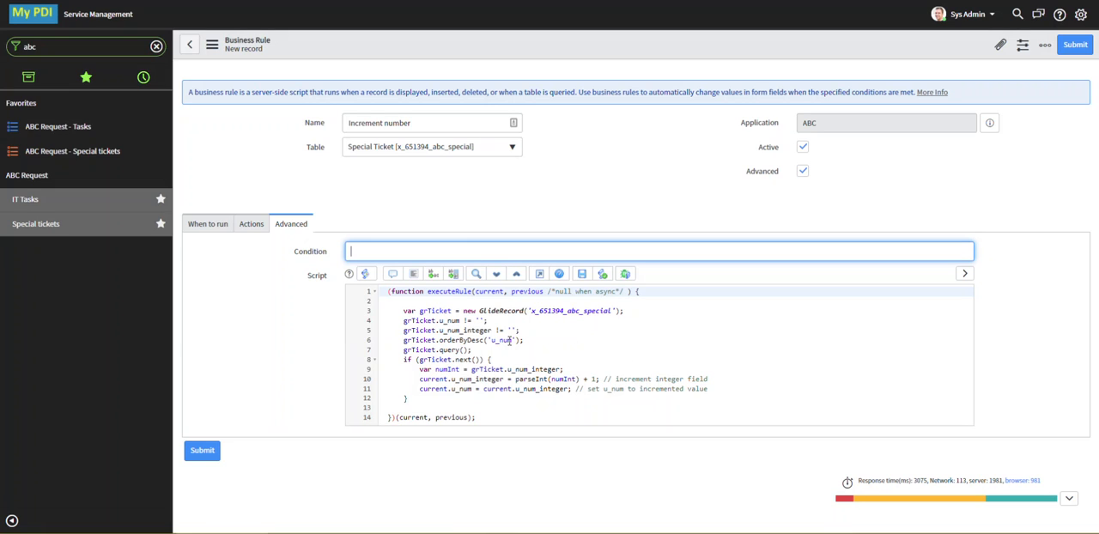
left_click(211, 43)
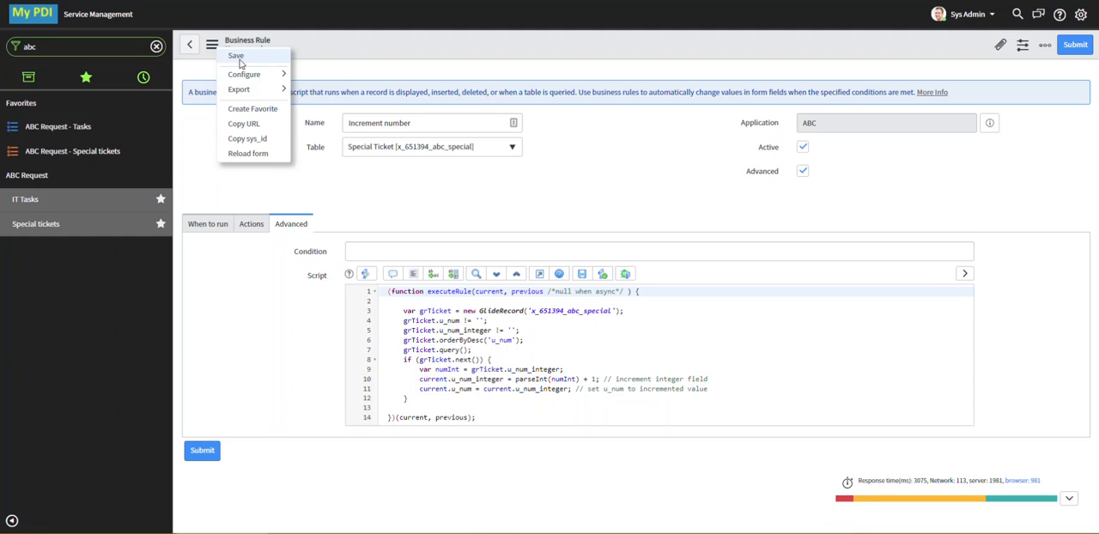
left_click(237, 56)
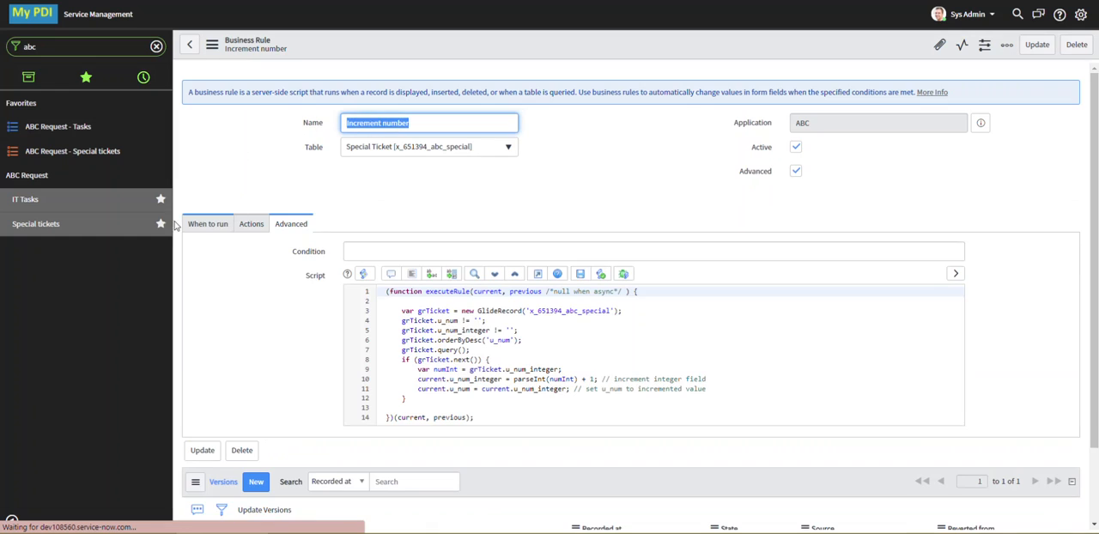
Submit a new special ticket with short description "test desc" and ABC request info "test abc"
left_click(103, 227)
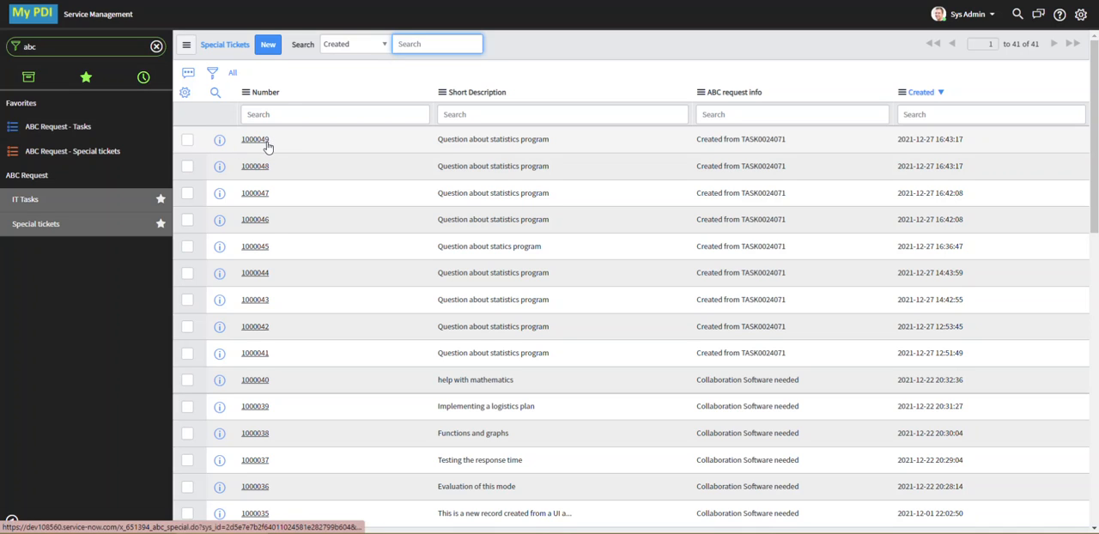
left_click(266, 48)
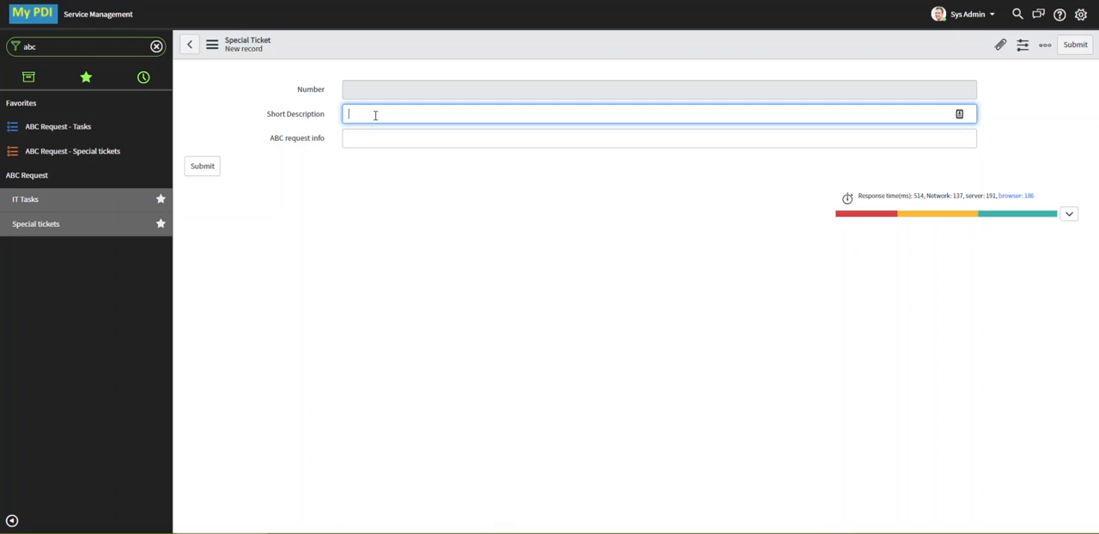
type("test des")
key("Tab")
type("test")
left_click(202, 166)
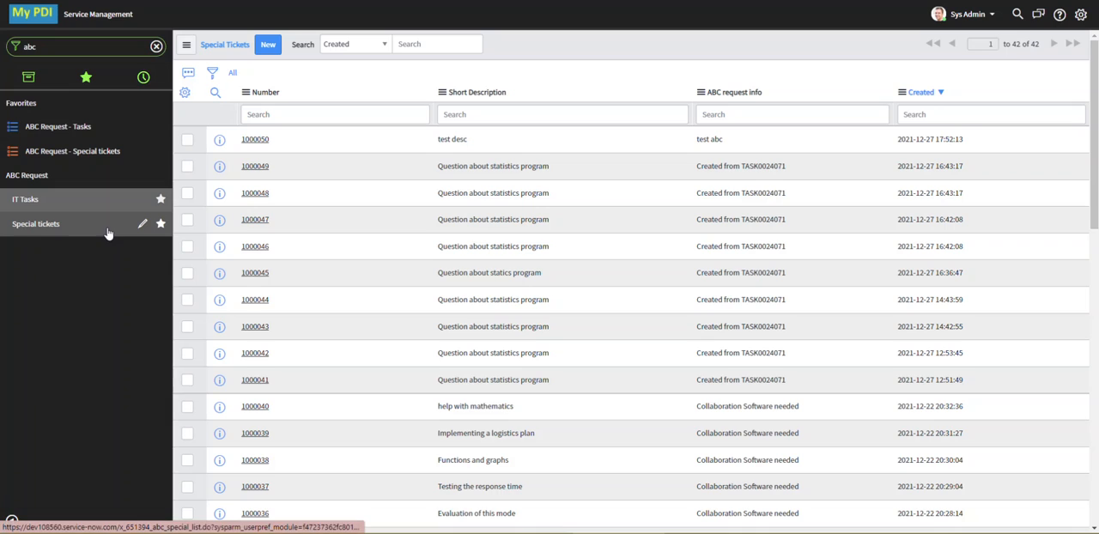
Open the IT task "Question about statistics program" and check its State and Request Type choices
left_click(36, 203)
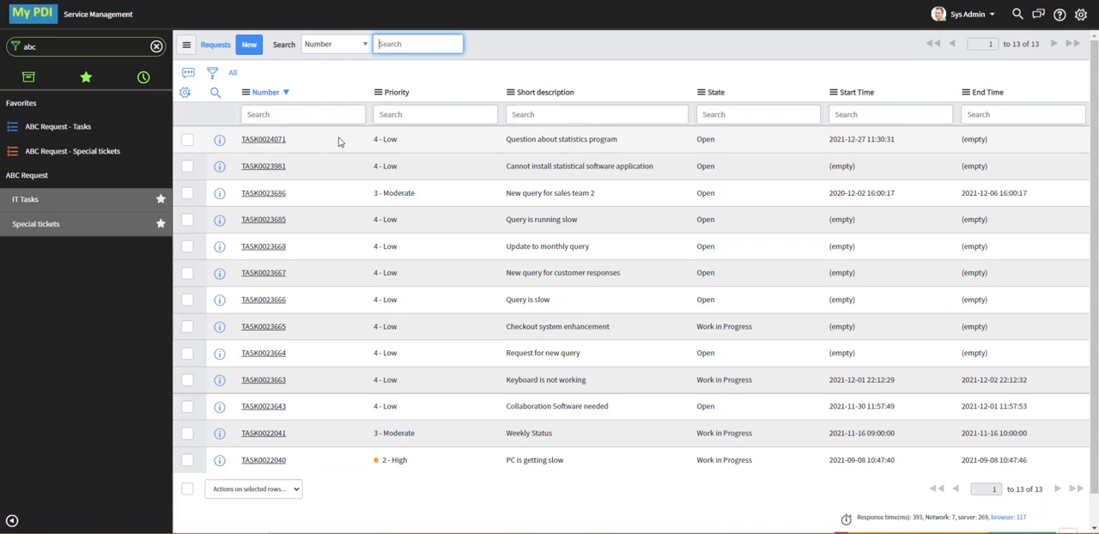
left_click(37, 205)
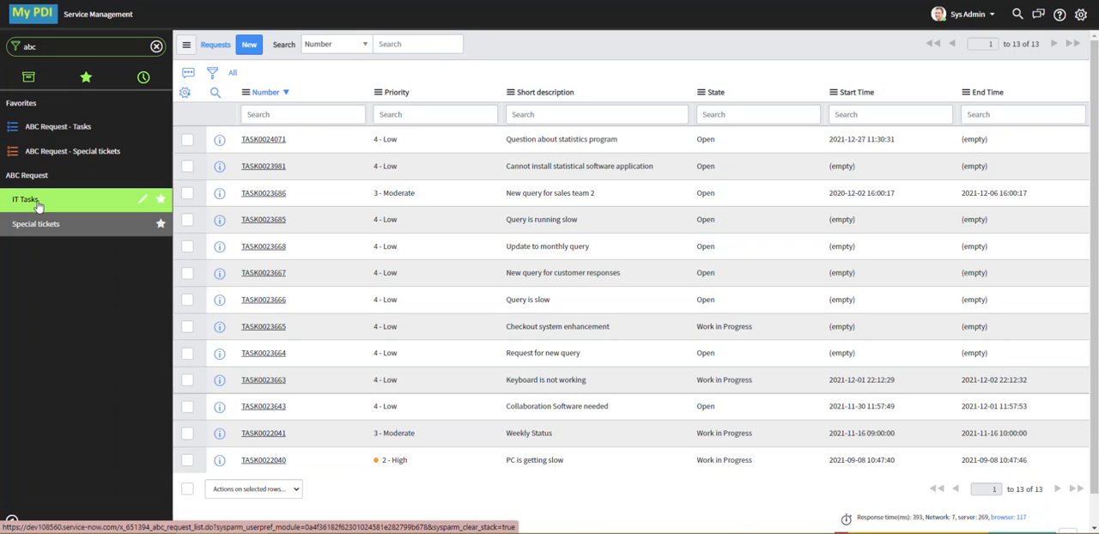
left_click(280, 141)
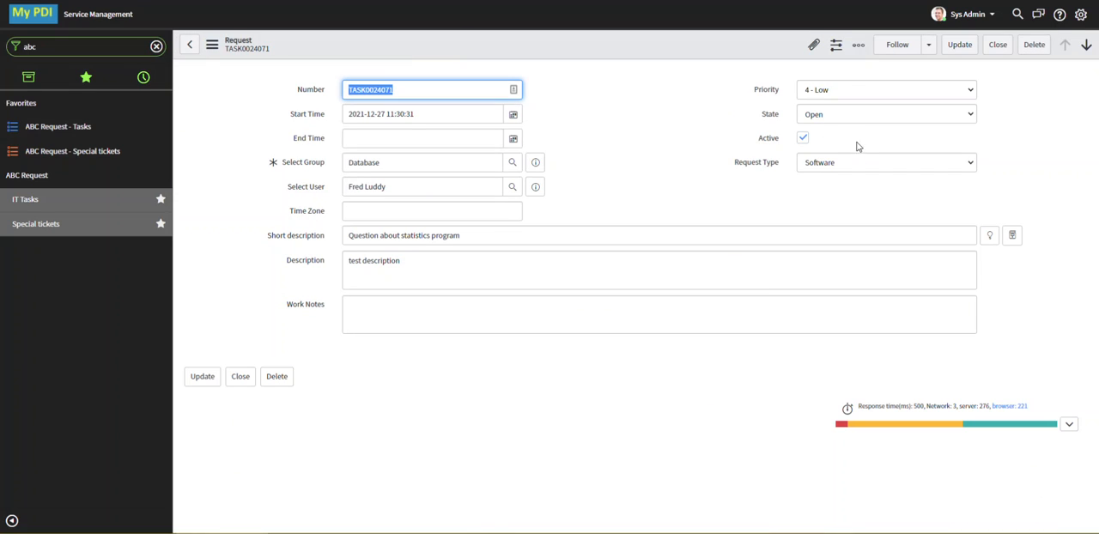
left_click(855, 116)
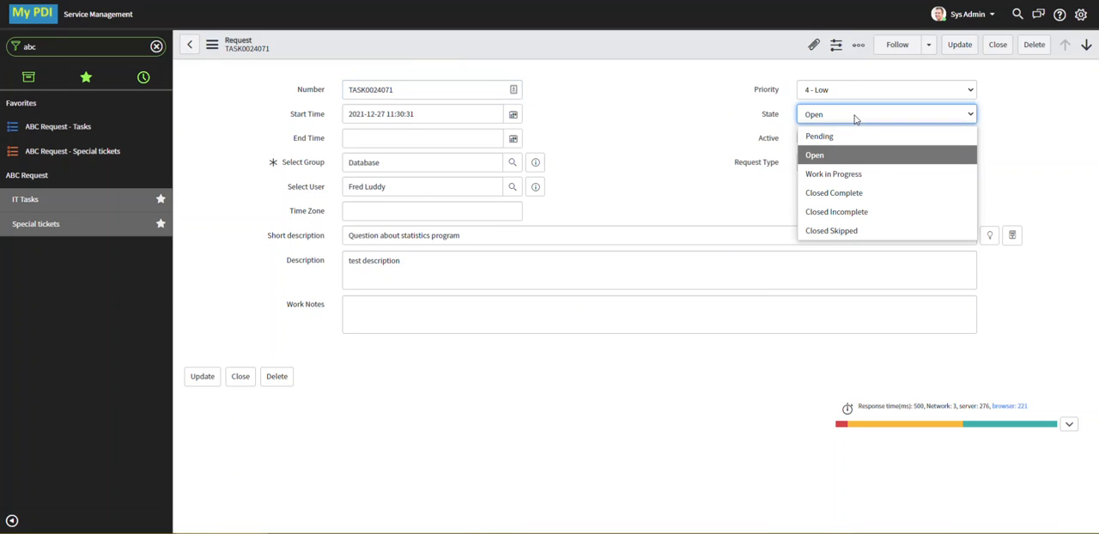
left_click(665, 162)
left_click(900, 165)
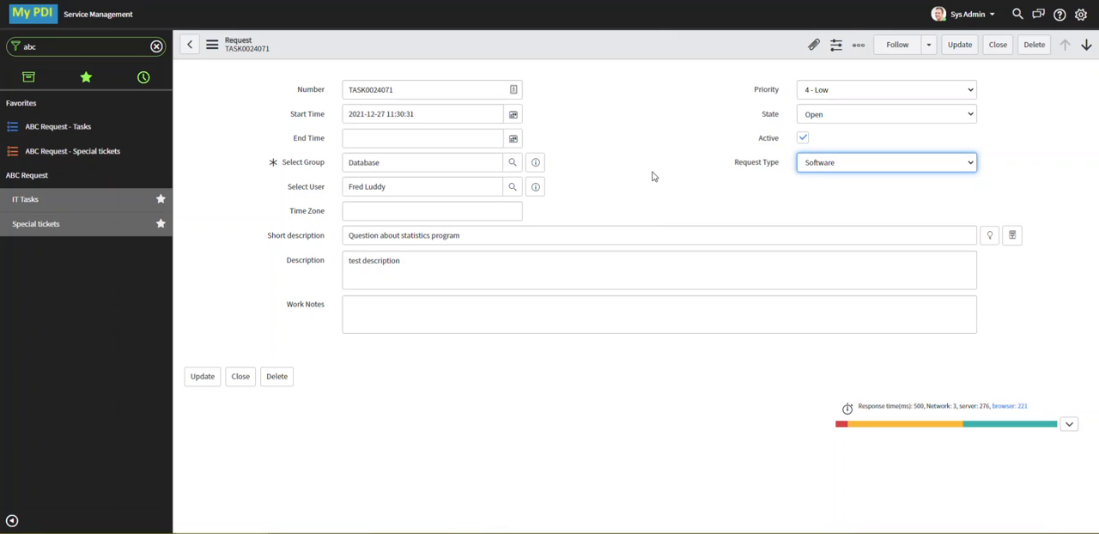
Start a new business rule for the Request table from the open task and name it "Create special ticket for licensing"
right_click(483, 54)
mouse_move(542, 159)
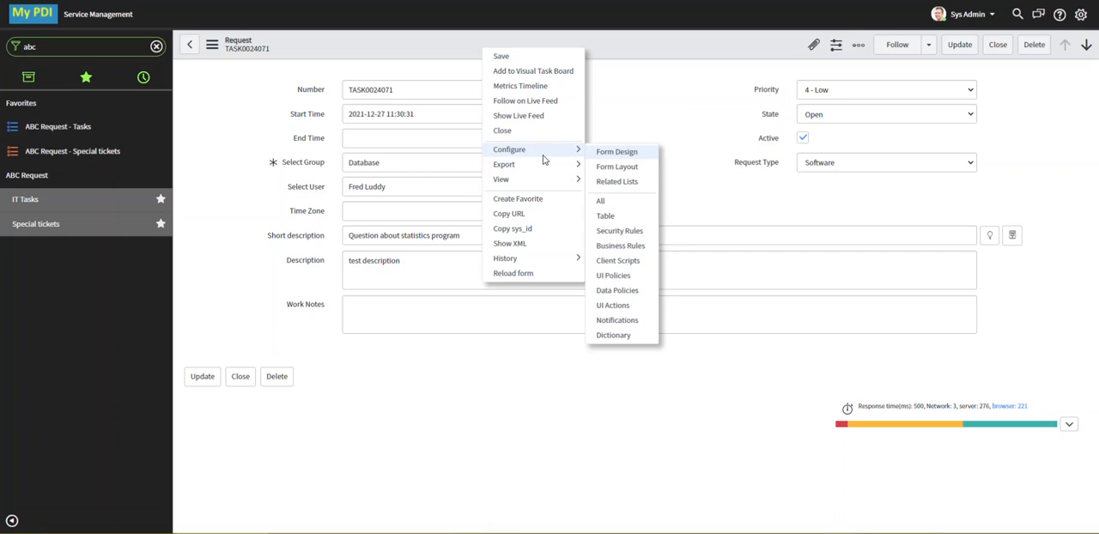
left_click(620, 245)
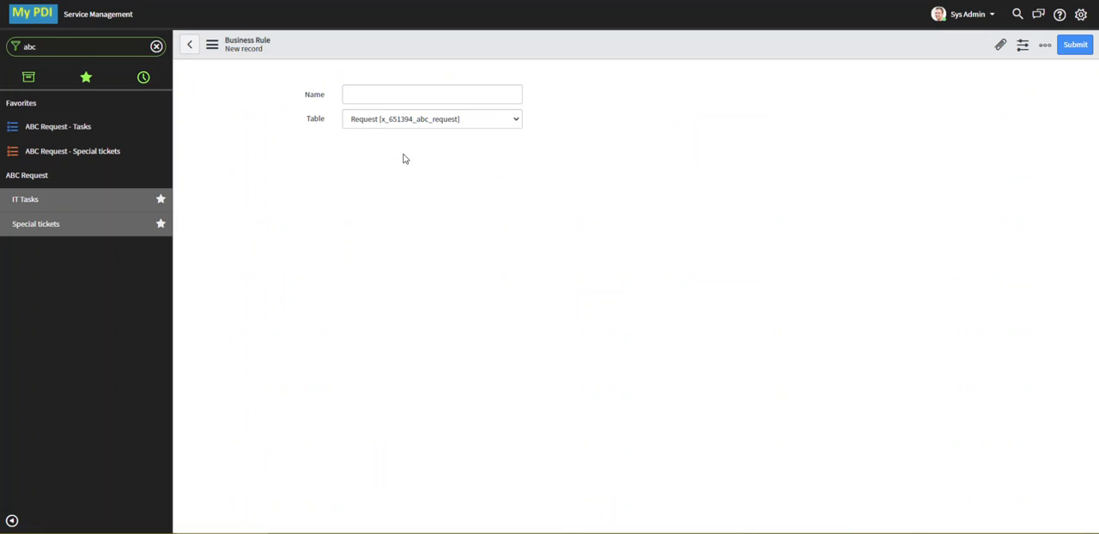
left_click(405, 123)
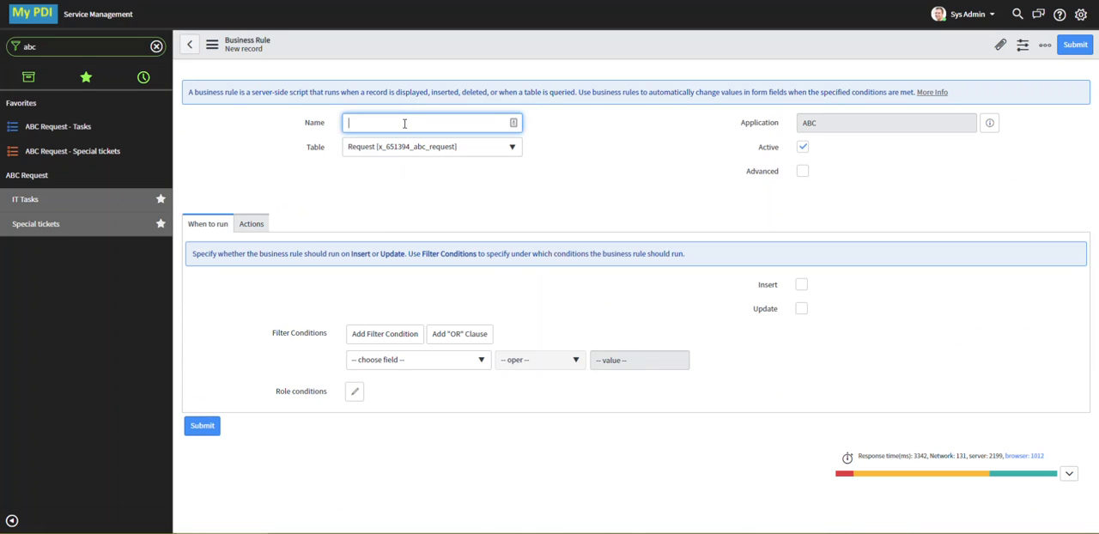
type("Create special ticket for licensing")
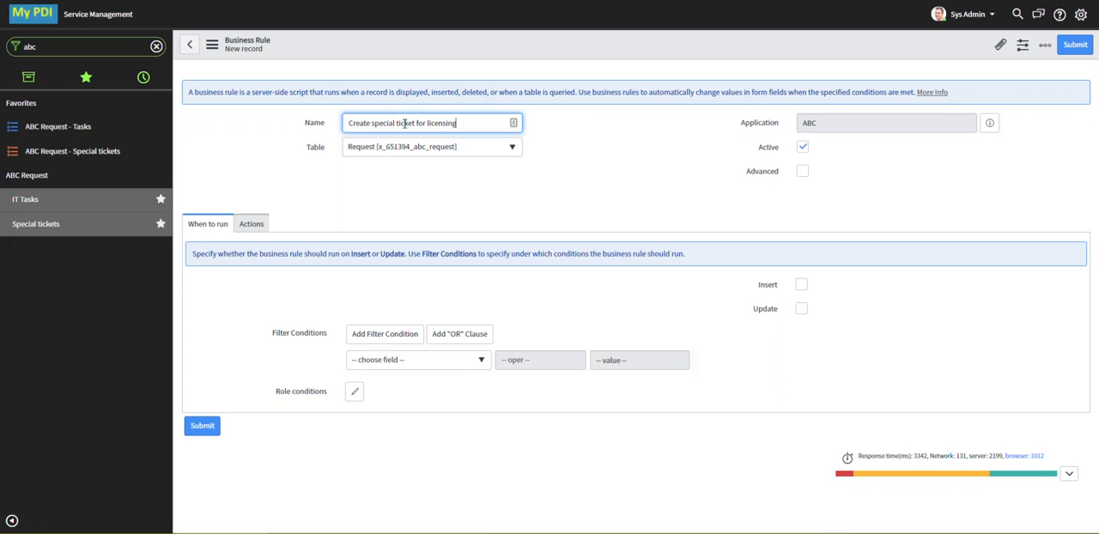
Enable the rule's Advanced option and set the rule to run after Update
left_click(803, 171)
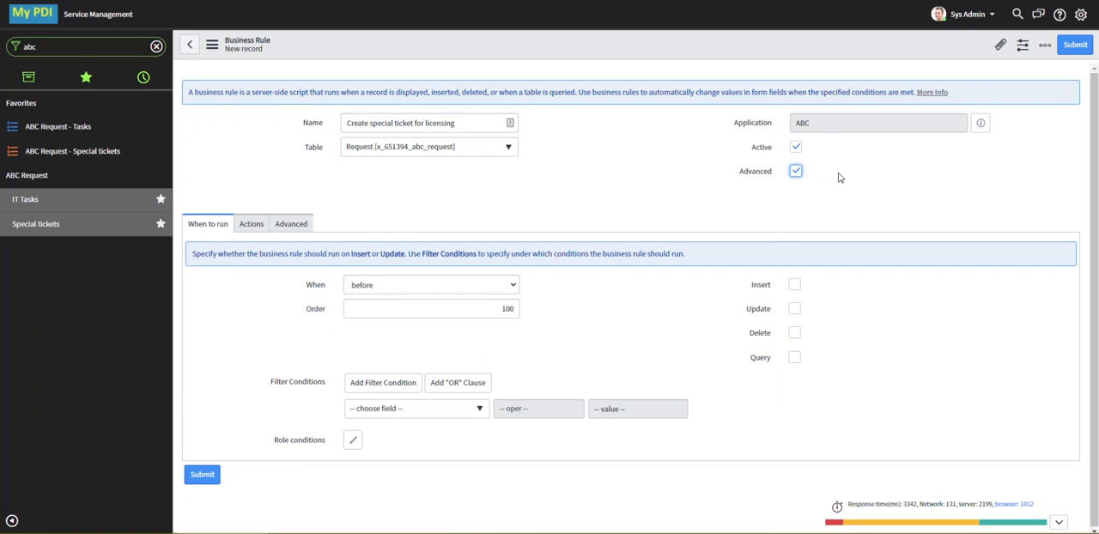
left_click(796, 310)
left_click(515, 291)
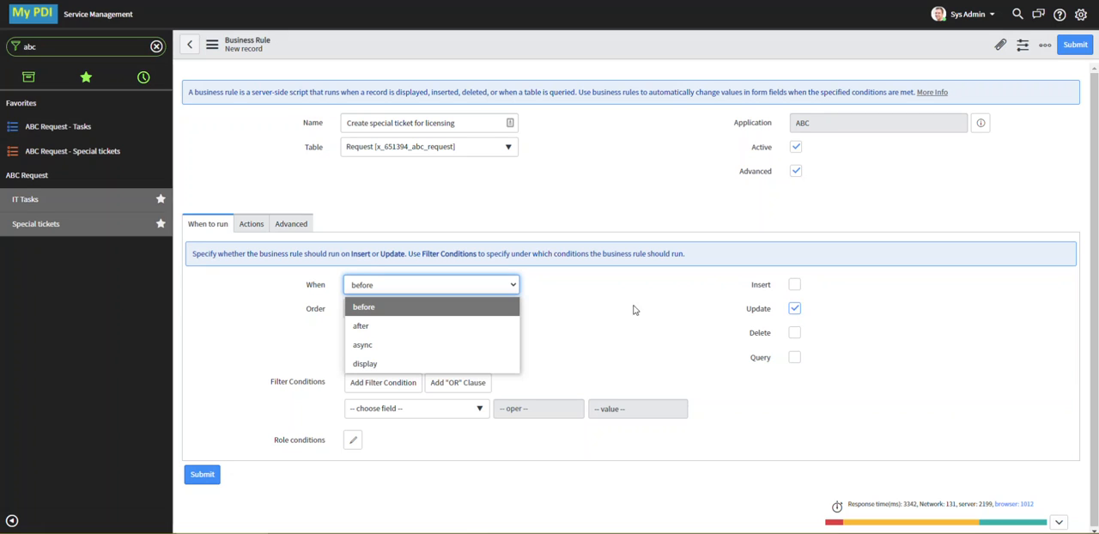
left_click(477, 326)
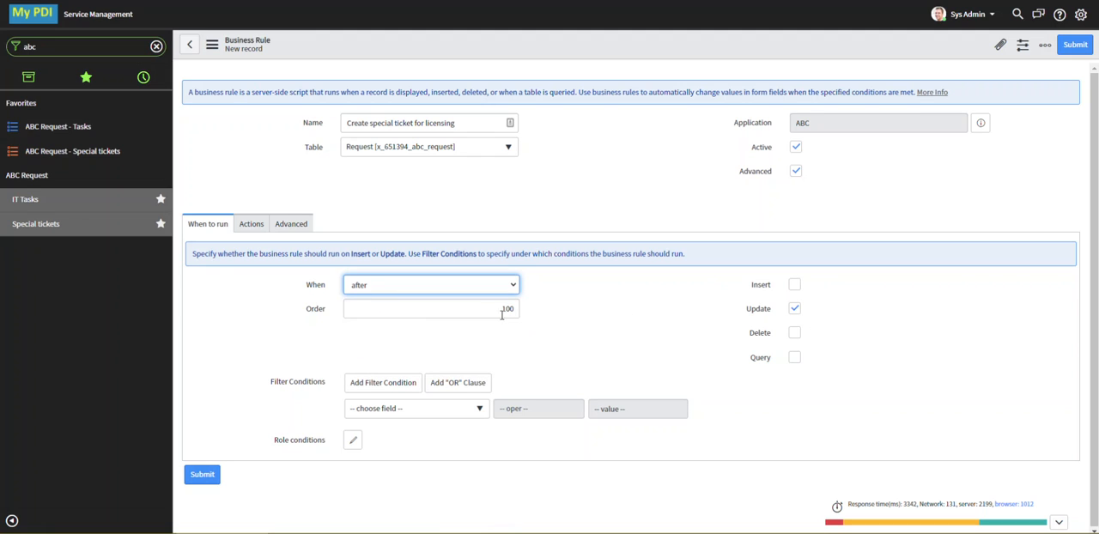
left_click(490, 308)
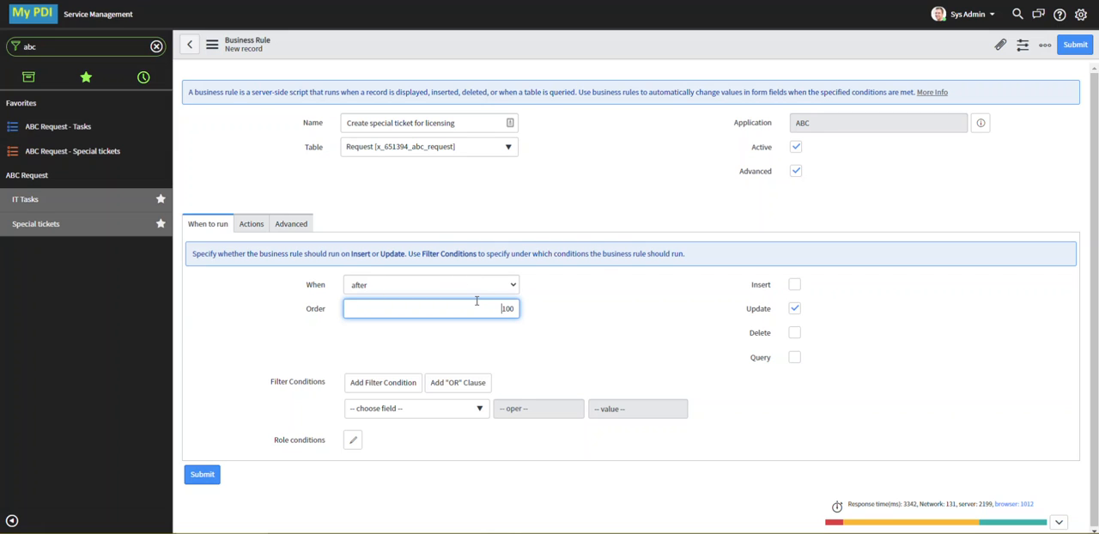
Set the rule's condition to current.u_request_type == 'software' && current.state >= 3 && previous.state < 3
left_click(291, 225)
left_click(374, 249)
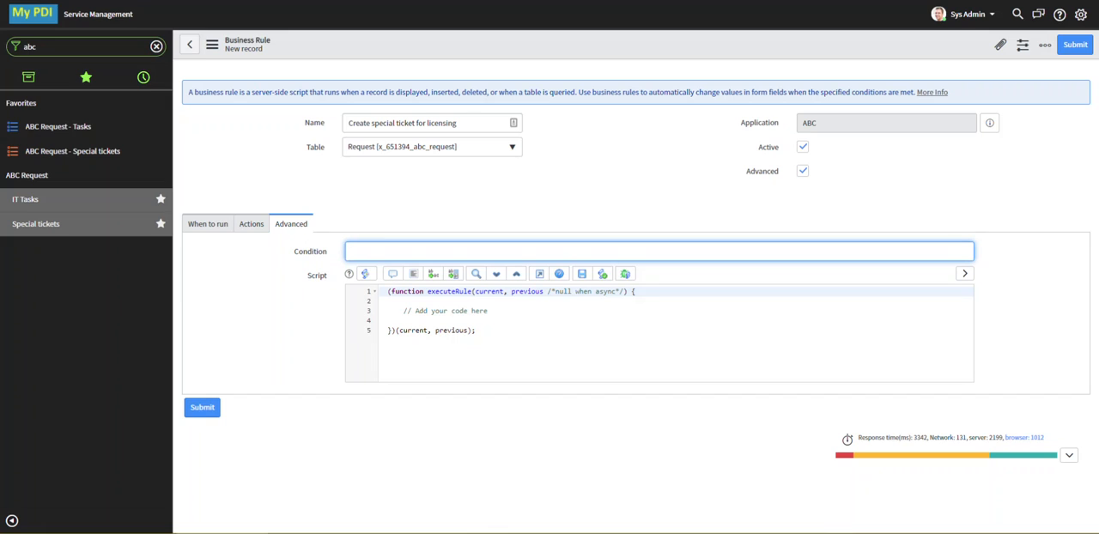
left_click(498, 533)
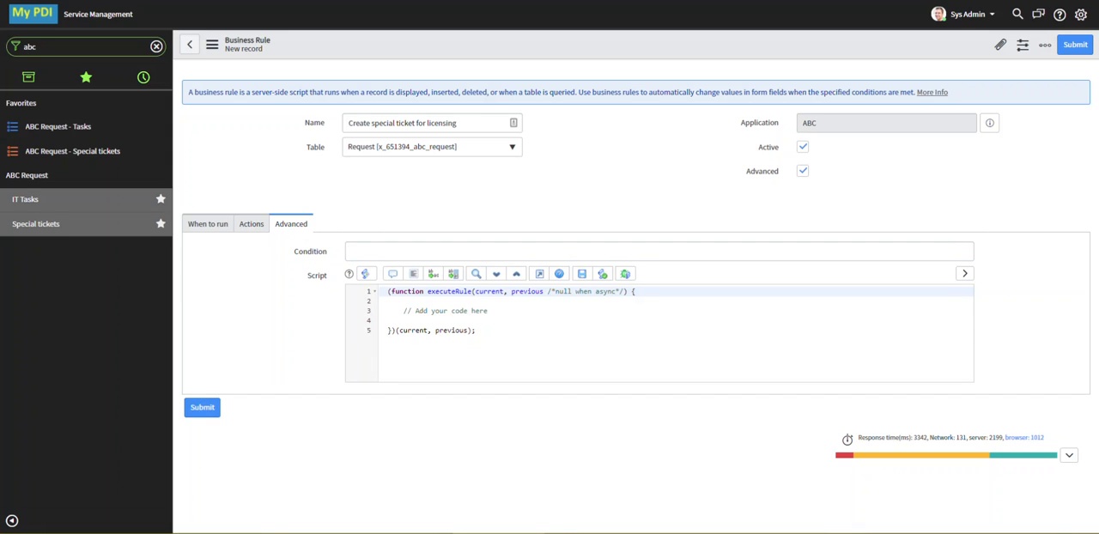
left_click(604, 251)
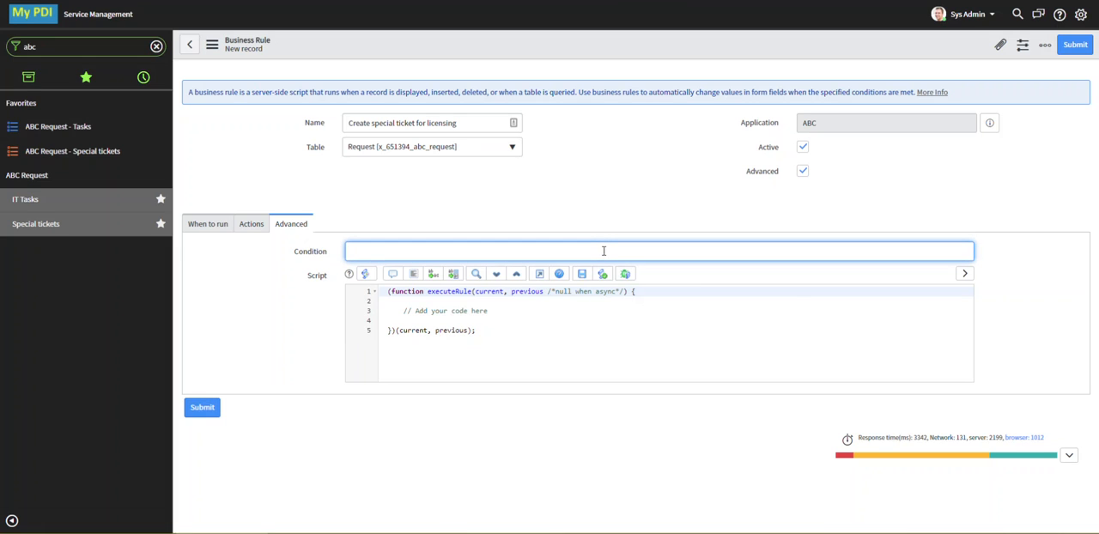
type("current.u_request_type == 'software' && current.state >= 3 && previous.state < 3")
left_click_drag(589, 252, 486, 252)
left_click(632, 251)
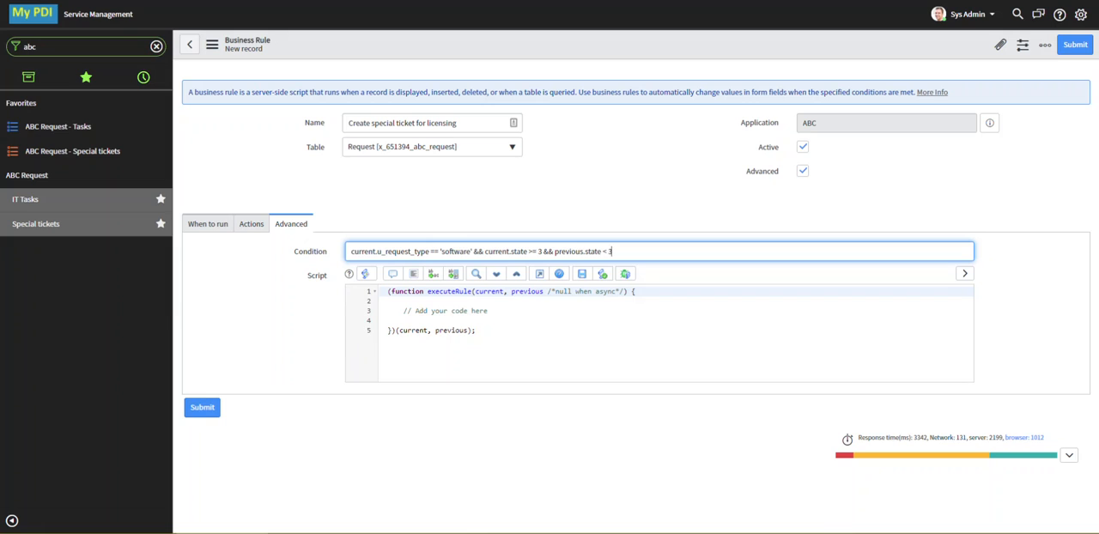
Replace the script's placeholder comment with formatted GlideRecord code that inserts an x_651394_abc_special ticket and shows an info message, and save the rule
key("alt+Tab")
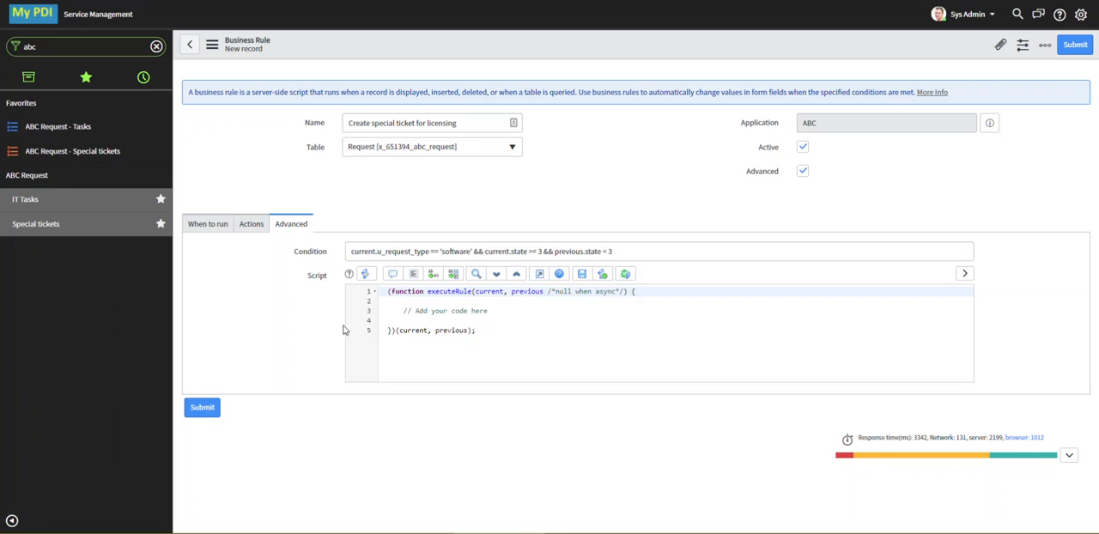
left_click_drag(501, 312, 376, 317)
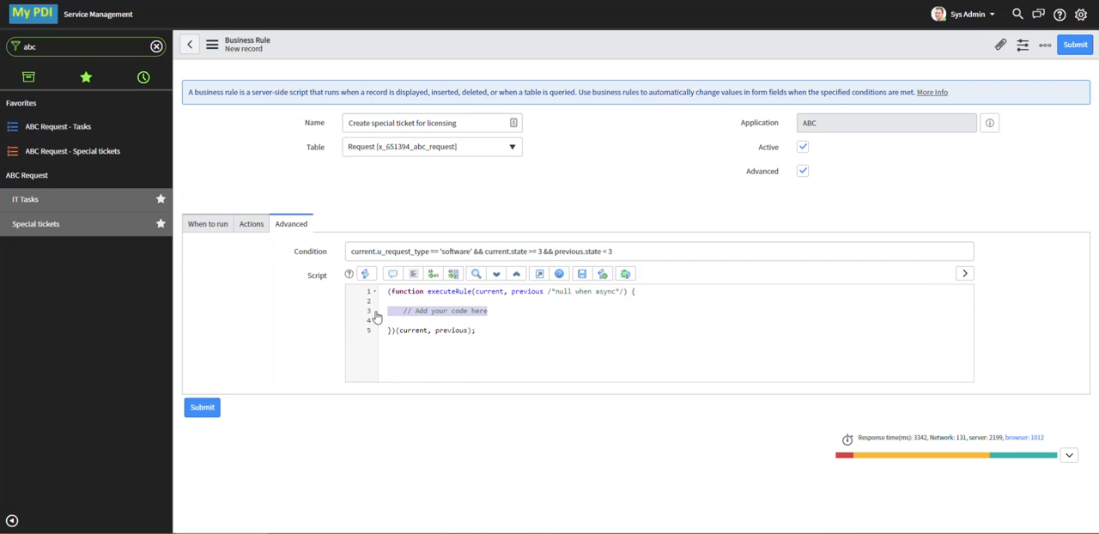
type("var grTicket = new GlideRecord('x_651394_abc_special'); \tgrTicket.initialize(); \tgrTicket.u_short_description = current.short_description;  // copy the current short desc \tgrTicket.u_abc_request_info = 'Created from ' + current.number; \tgrTicket.insert(); \tvar num = grTicket.u_num; \tgs.addInfoMessage('Special ticket ' + num + ' was created.');")
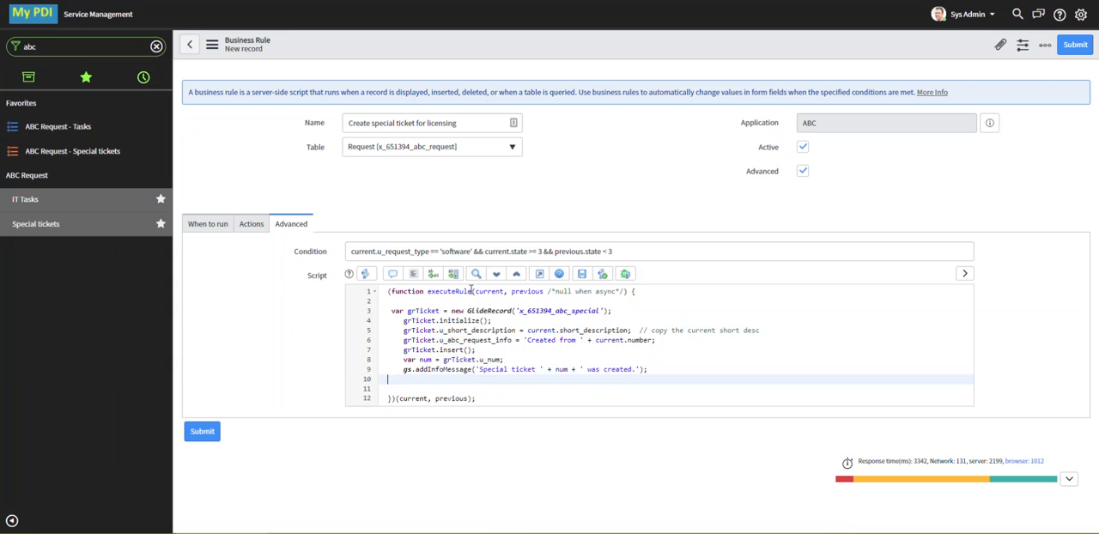
left_click(415, 275)
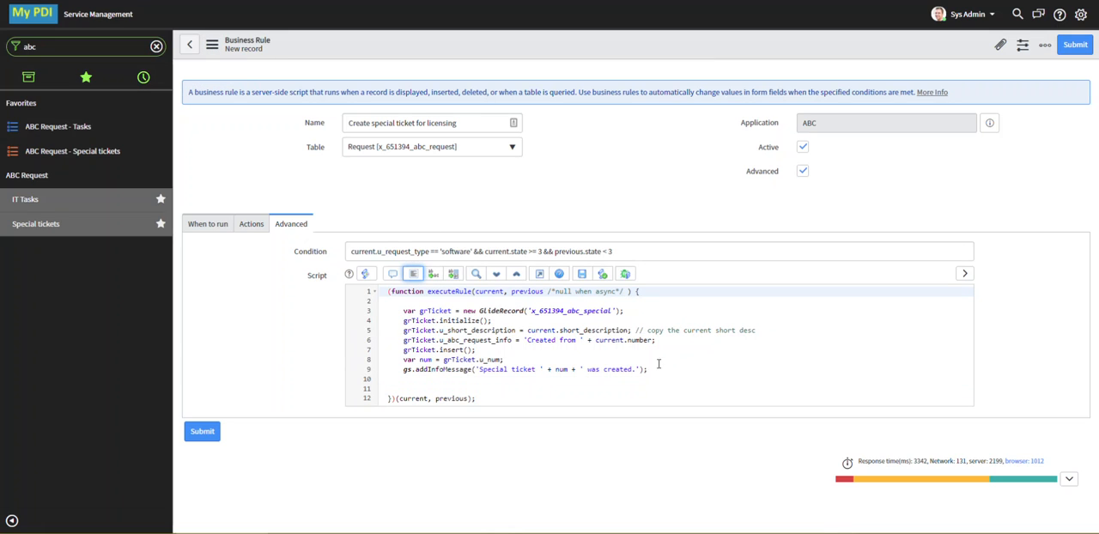
left_click_drag(478, 370, 639, 368)
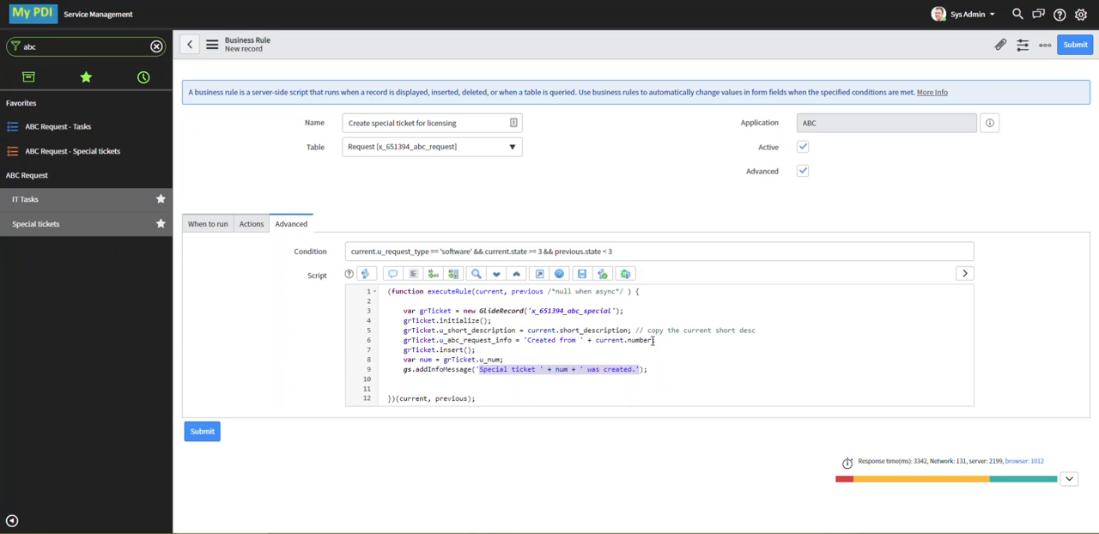
left_click_drag(629, 331, 547, 330)
left_click(612, 342)
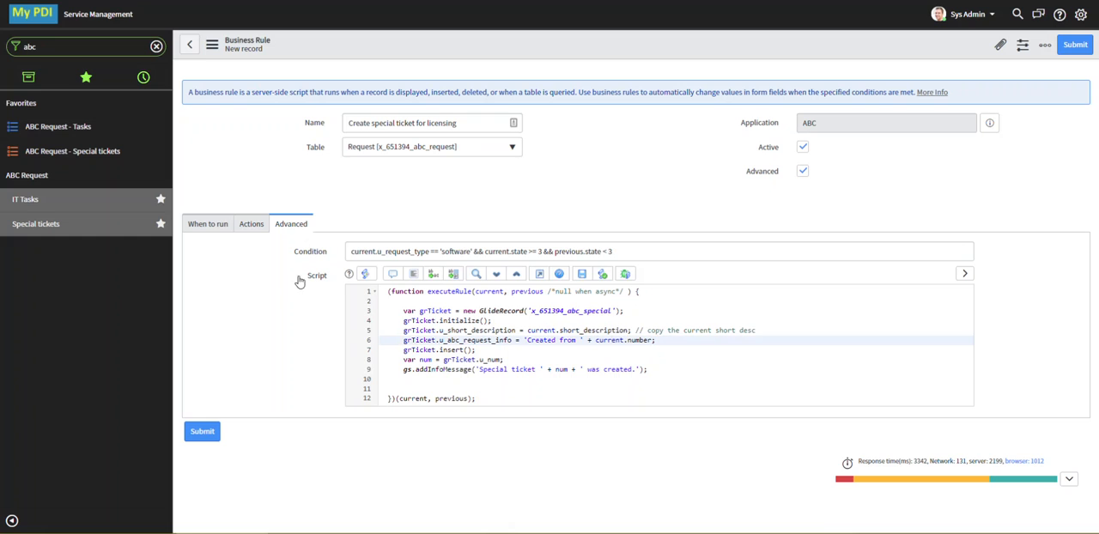
left_click(211, 44)
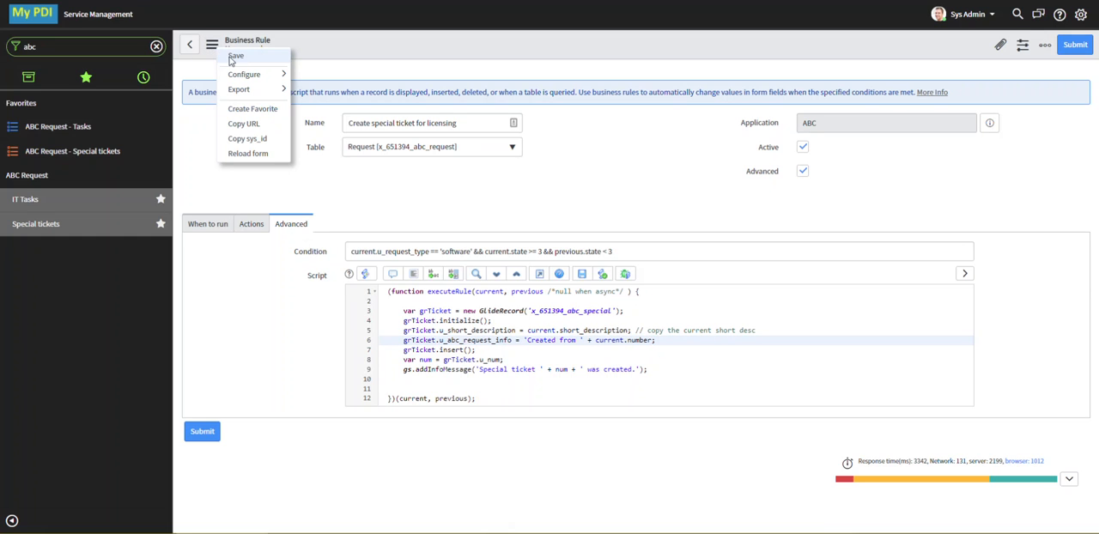
left_click(233, 58)
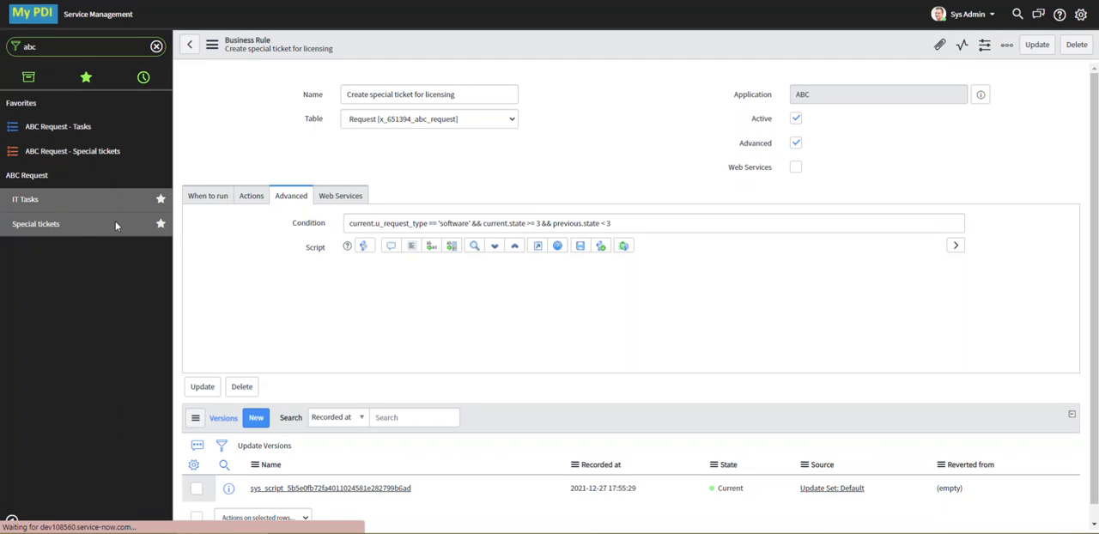
Set the State of the IT task "Question about statistics program" to Closed Complete and save the task
left_click(26, 200)
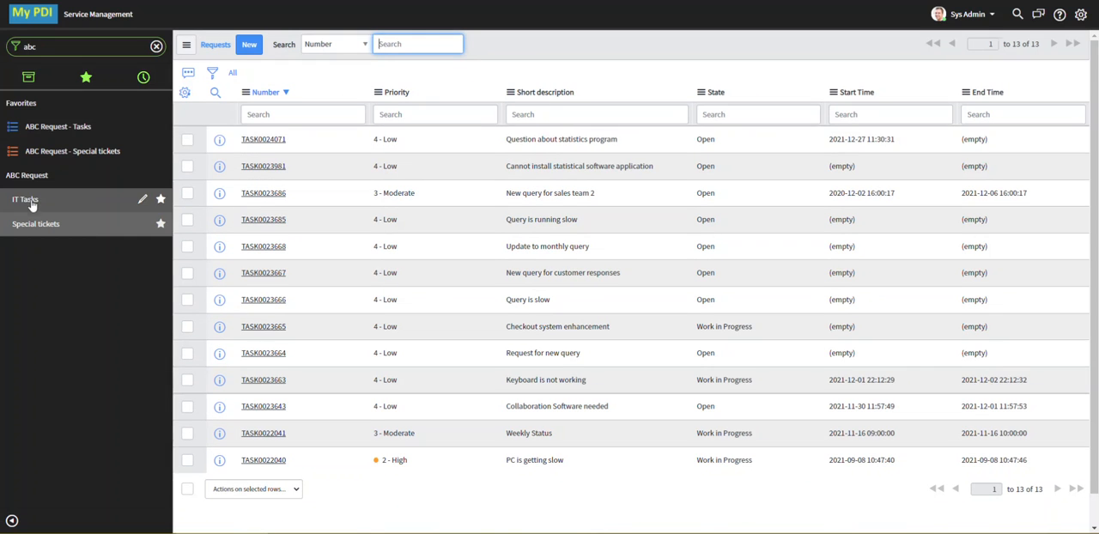
left_click(251, 140)
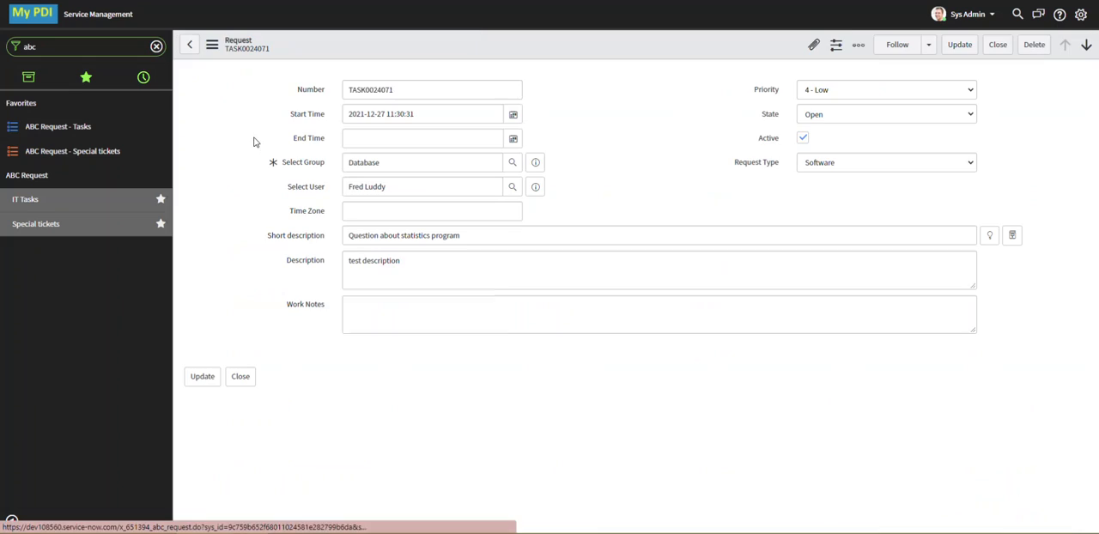
left_click(853, 116)
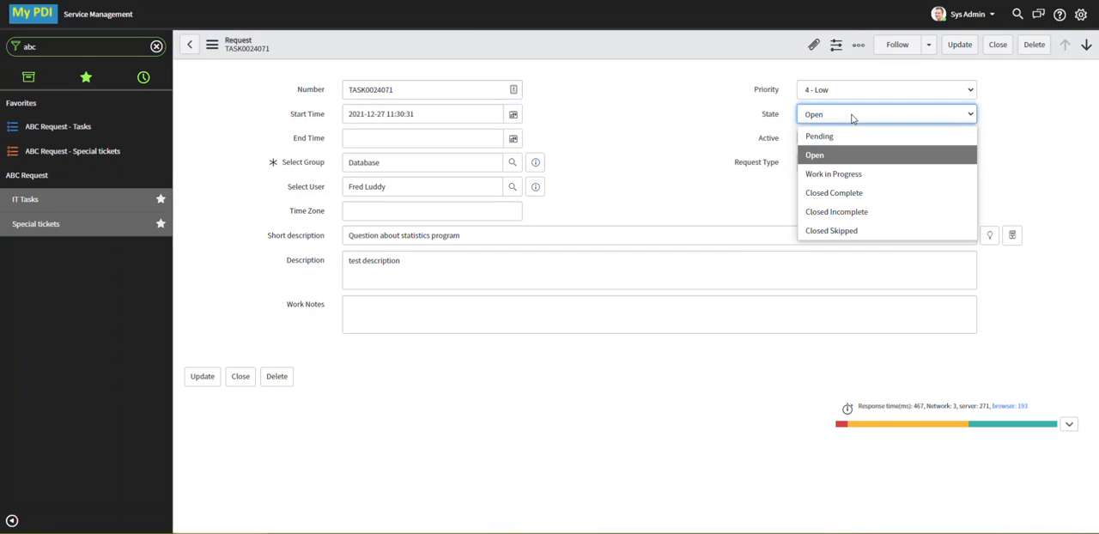
left_click(872, 190)
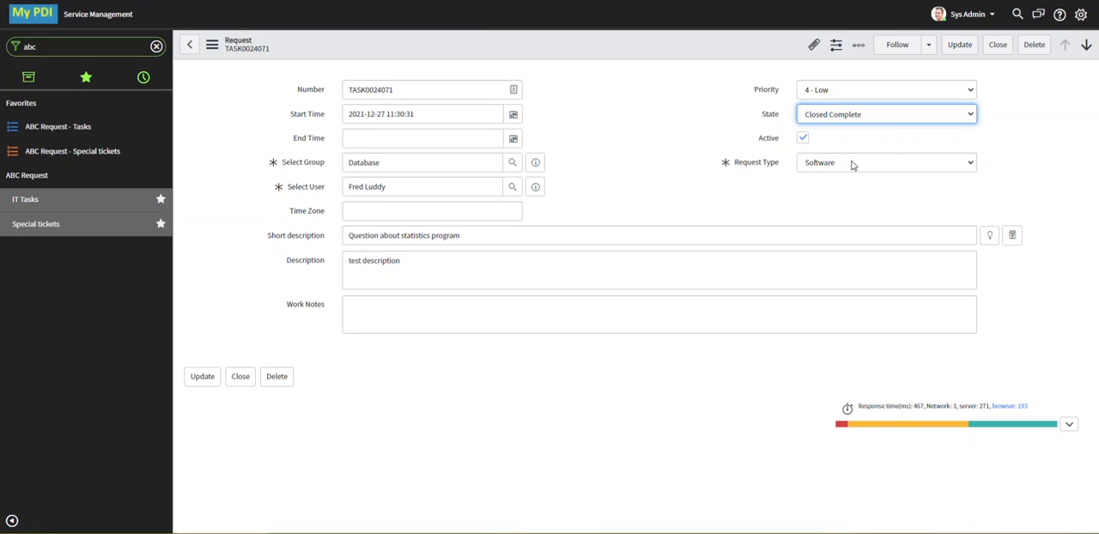
left_click(213, 46)
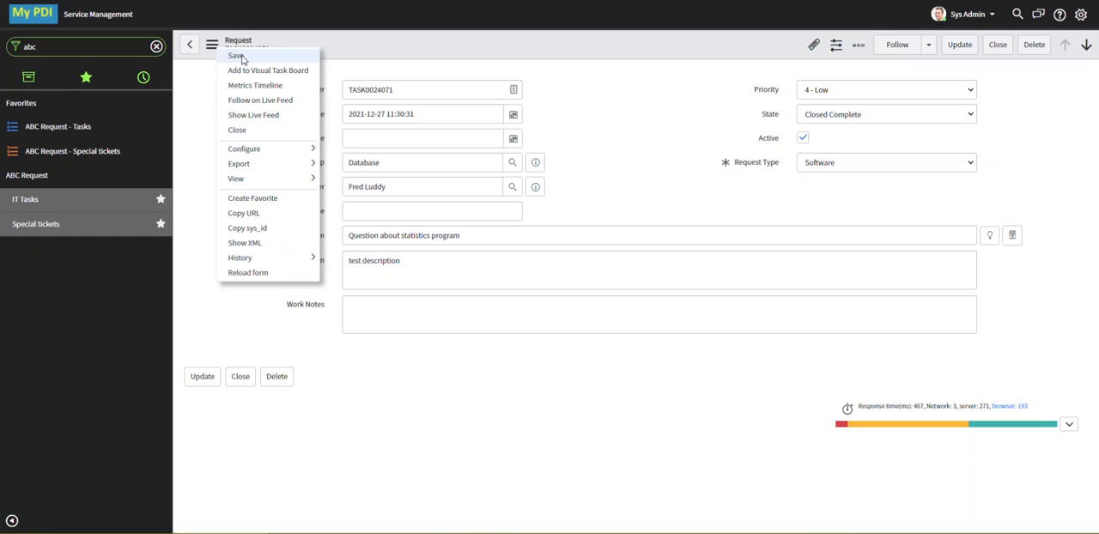
left_click(242, 54)
Check the special ticket creation message and the newest Special Tickets record's number and ABC request info
left_click_drag(325, 91, 203, 95)
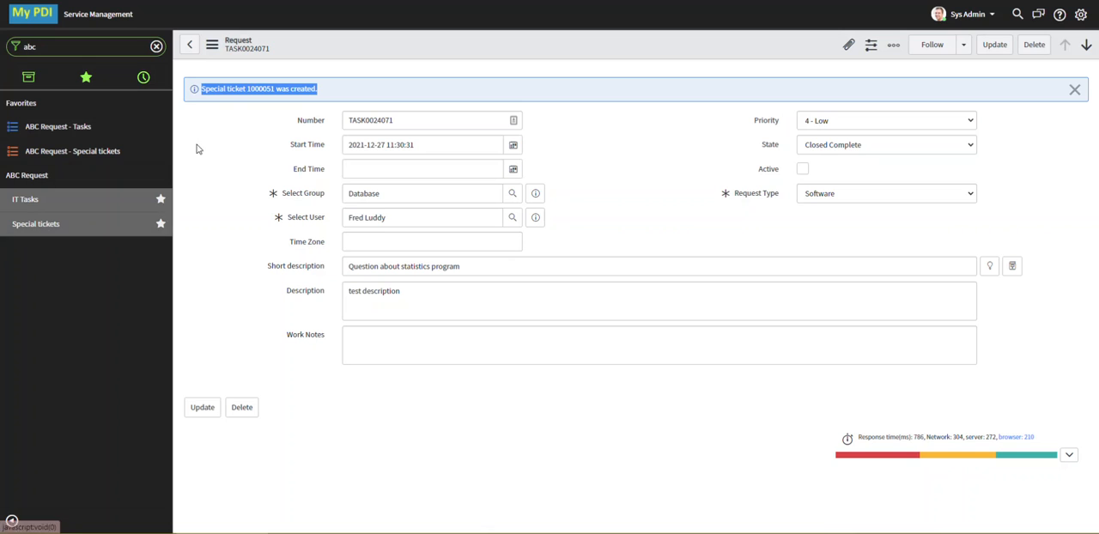
left_click(63, 224)
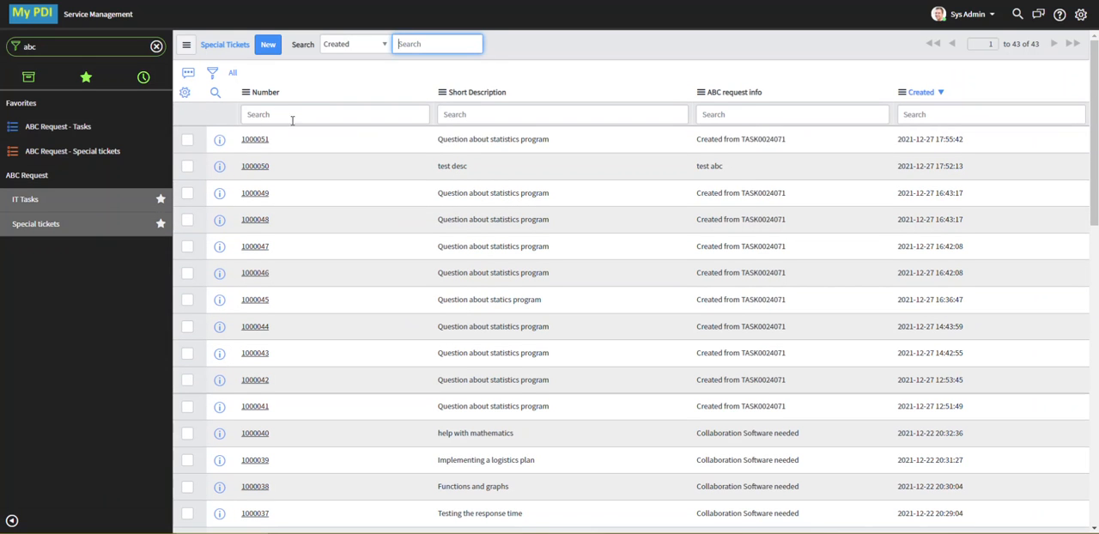
left_click(281, 141)
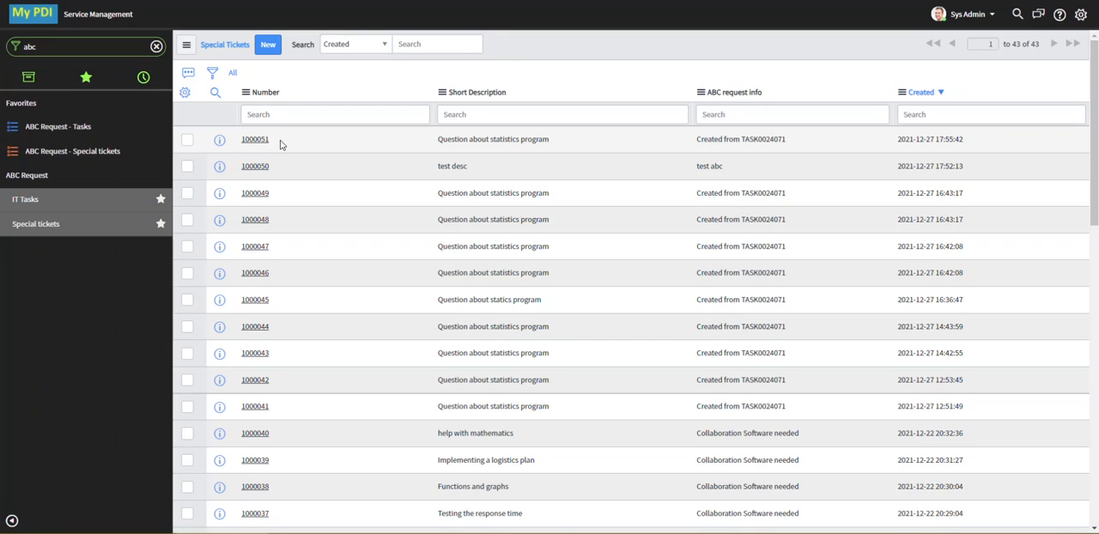
left_click(368, 147)
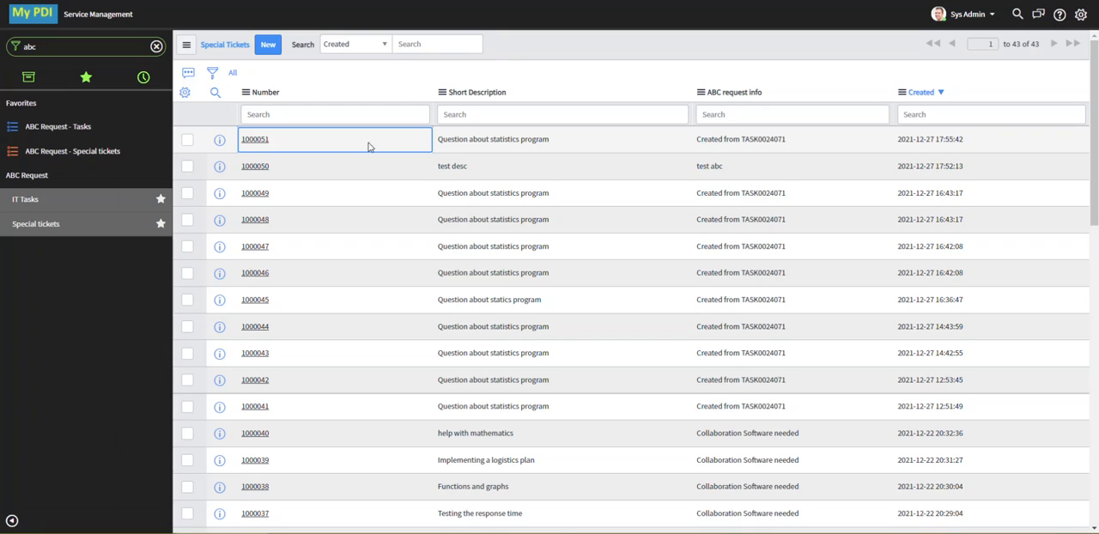
triple_click(795, 144)
left_click(330, 145)
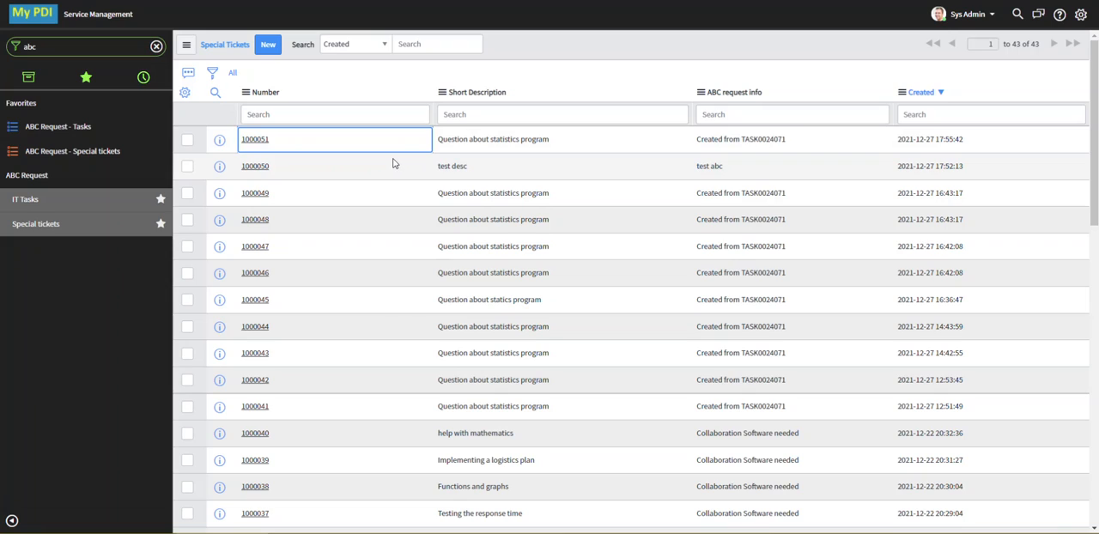